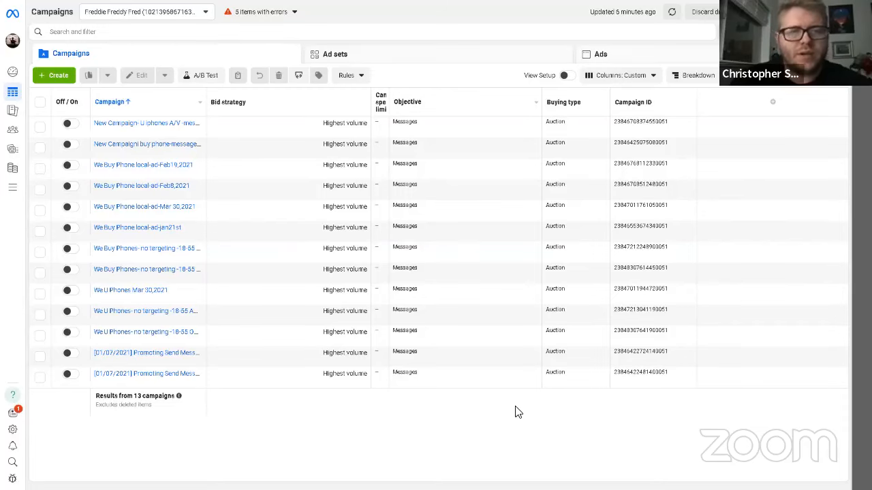
# Create a new campaign with the Engagement objective, using the manual engagement campaign setup.
pyautogui.click(55, 77)
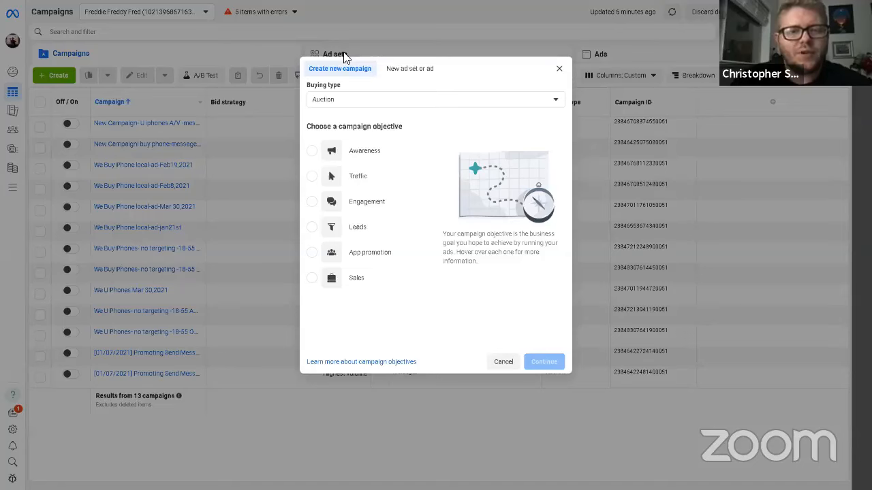
pyautogui.click(312, 205)
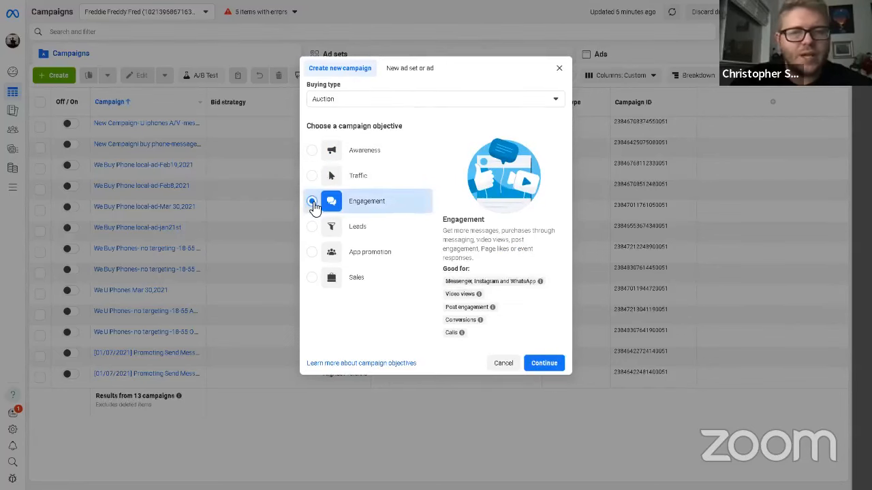
pyautogui.click(544, 364)
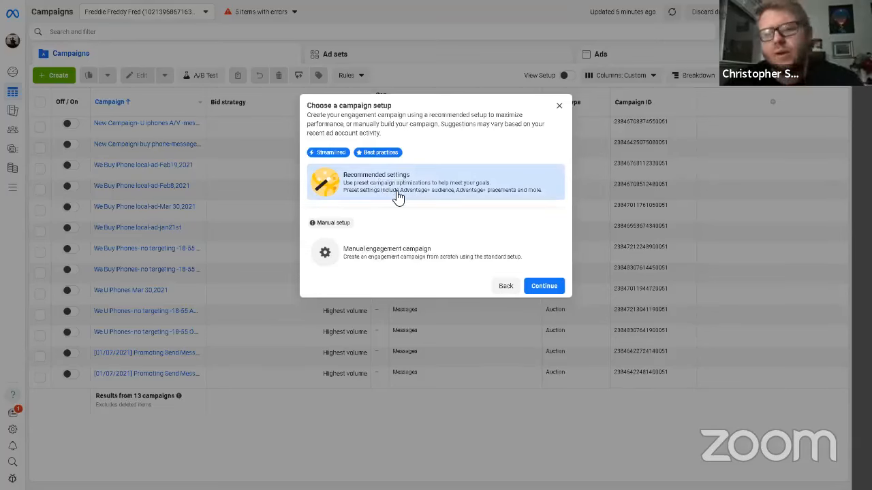
pyautogui.click(408, 252)
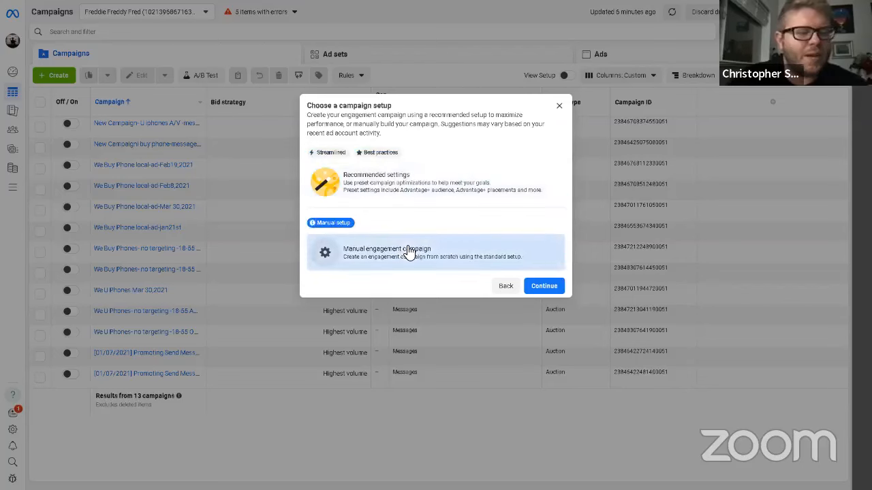
pyautogui.click(554, 288)
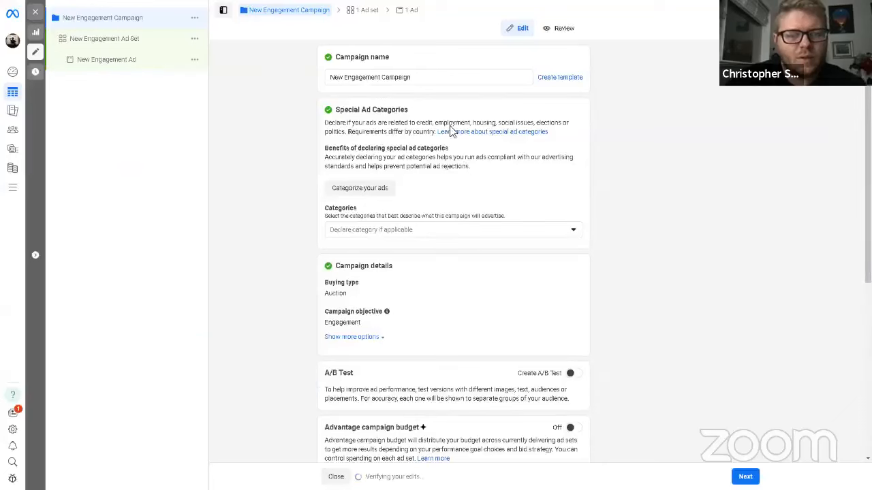
# Rename the new campaign as "Phone Leads".
pyautogui.click(417, 77)
pyautogui.moveTo(417, 77); pyautogui.dragTo(327, 76)
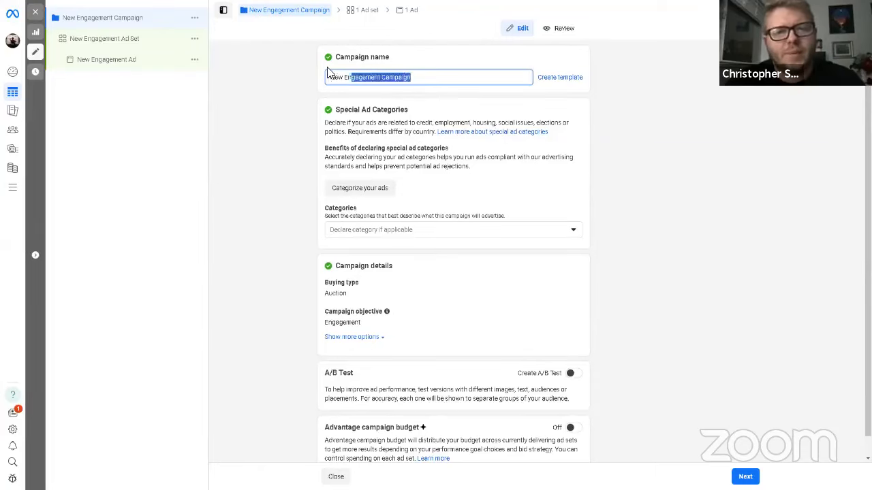
pyautogui.press('BackSpace')
pyautogui.write('Phone Leads')
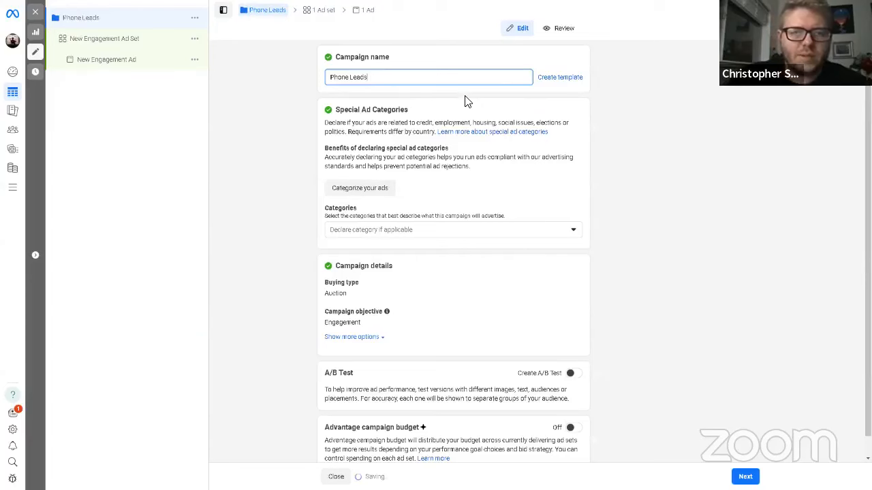
pyautogui.click(467, 103)
# Turn on Advantage campaign budget and set the daily campaign budget to $5.00.
pyautogui.scroll(-1, 457, 195)
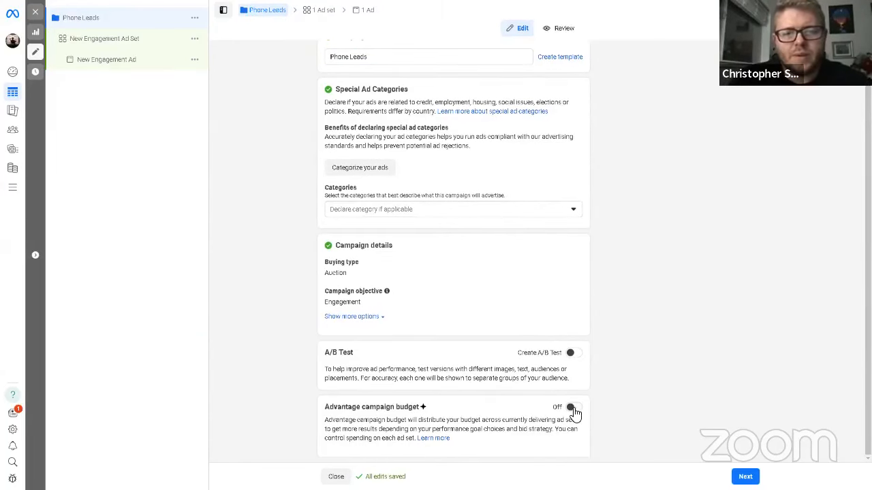
pyautogui.click(572, 409)
pyautogui.scroll(-3, 436, 368)
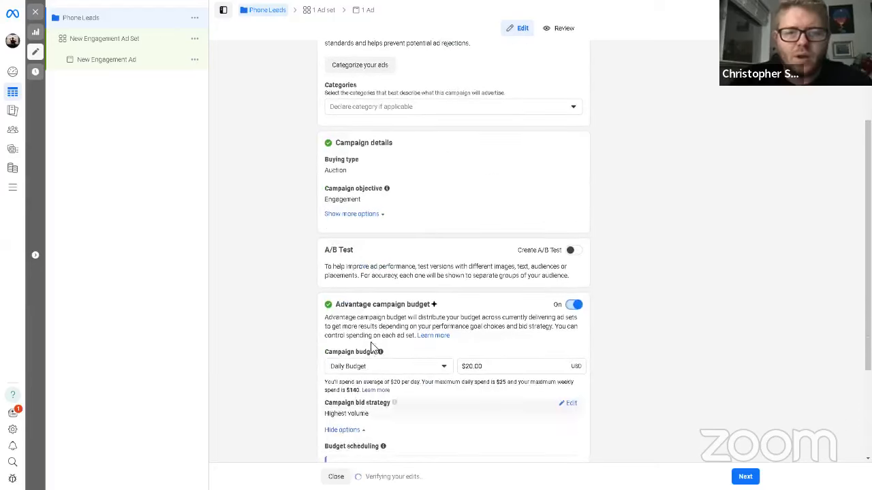
pyautogui.scroll(-3, 470, 352)
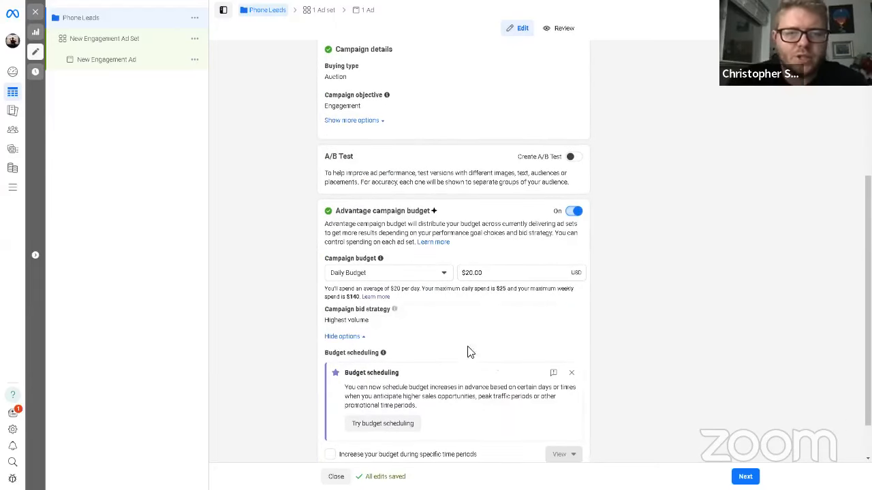
pyautogui.click(471, 274)
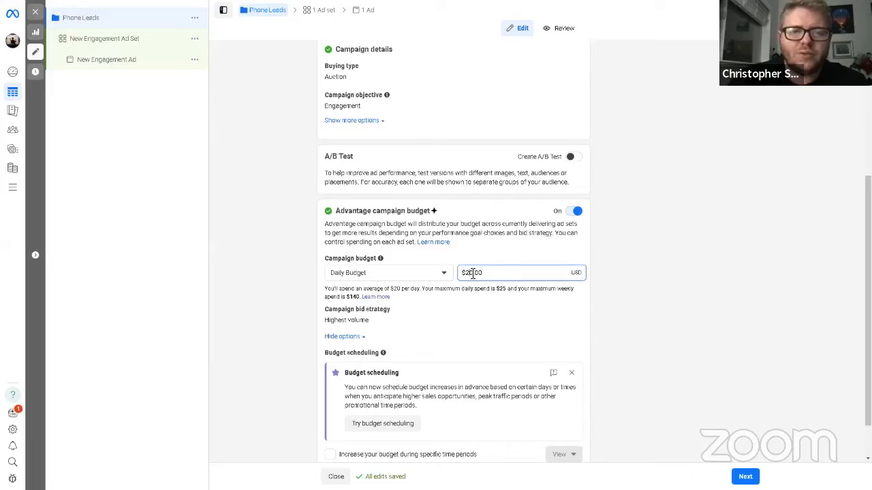
pyautogui.press('BackSpace')
pyautogui.press('BackSpace')
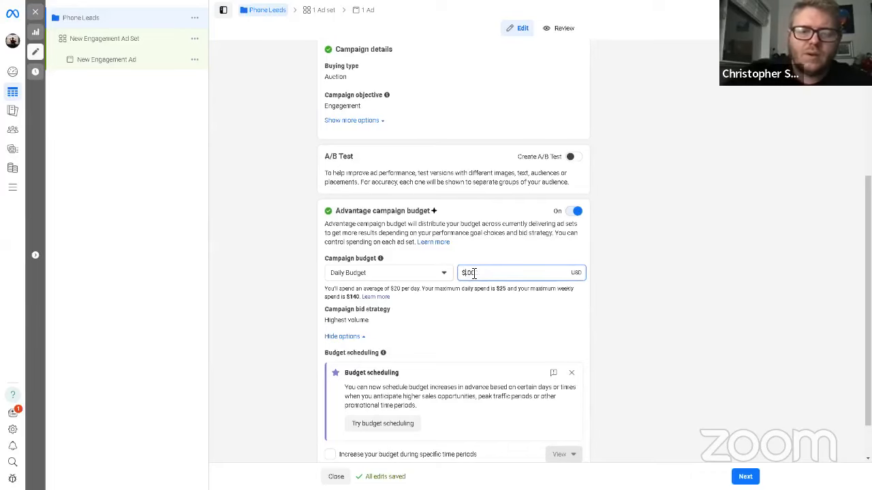
pyautogui.write('5')
pyautogui.click(508, 257)
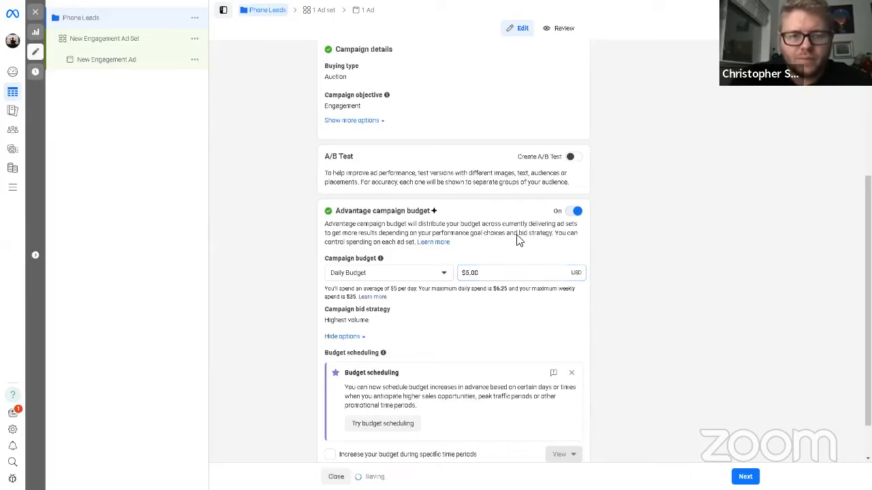
# Proceed to the ad set and replace its United States audience location with Southfield, Michigan.
pyautogui.scroll(-1, 545, 276)
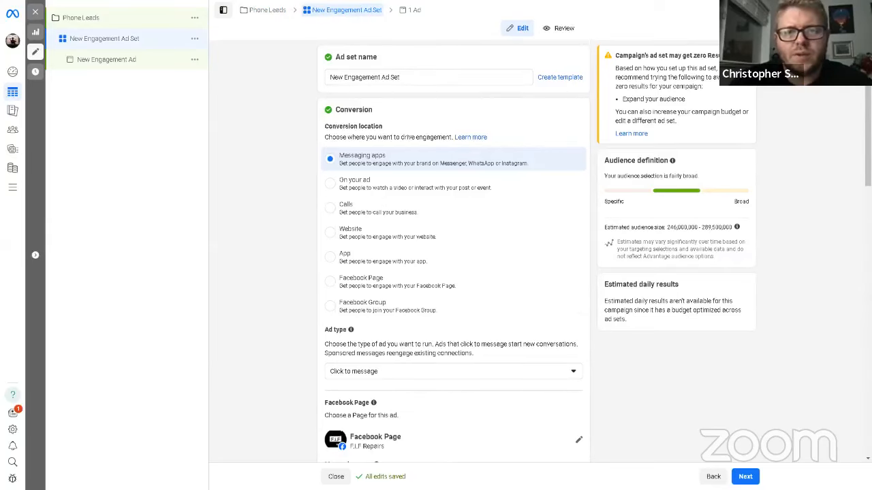
pyautogui.scroll(-1, 447, 260)
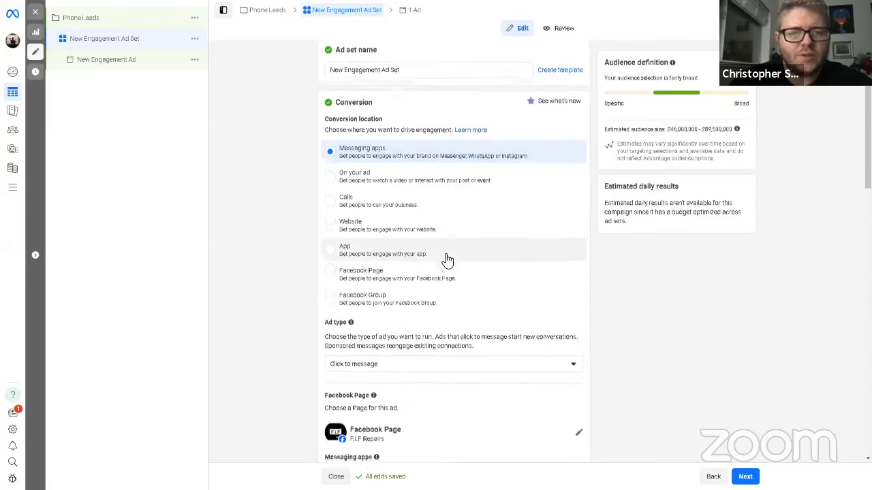
pyautogui.scroll(-1, 387, 432)
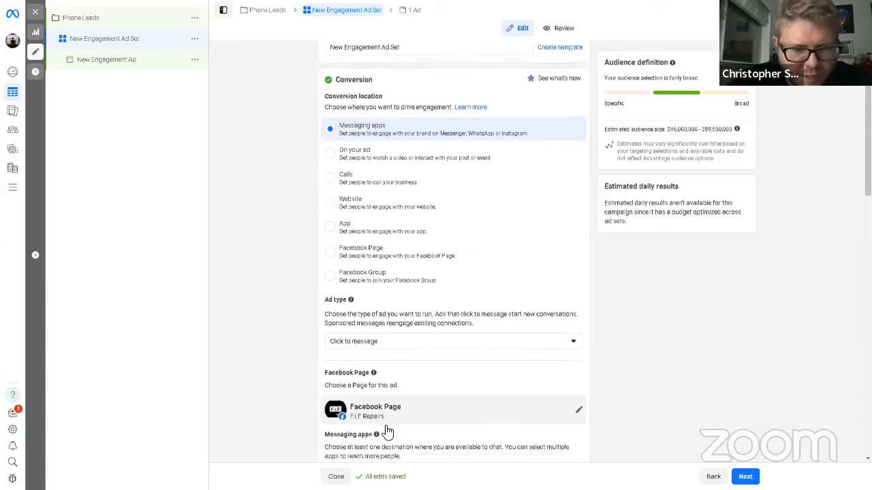
pyautogui.scroll(-2, 387, 432)
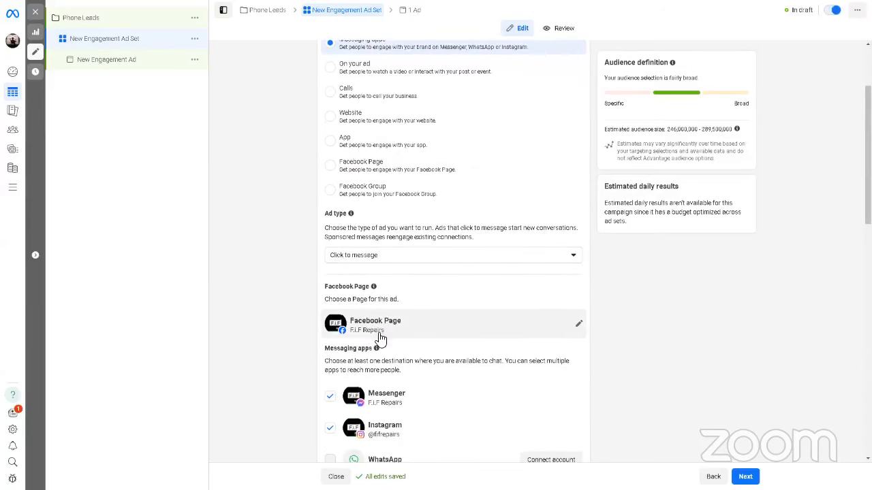
pyautogui.scroll(-5, 380, 339)
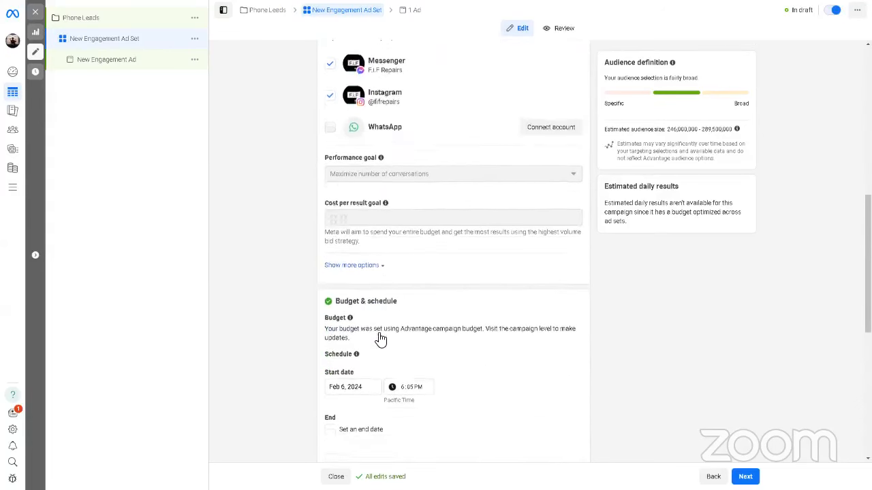
pyautogui.scroll(-5, 380, 339)
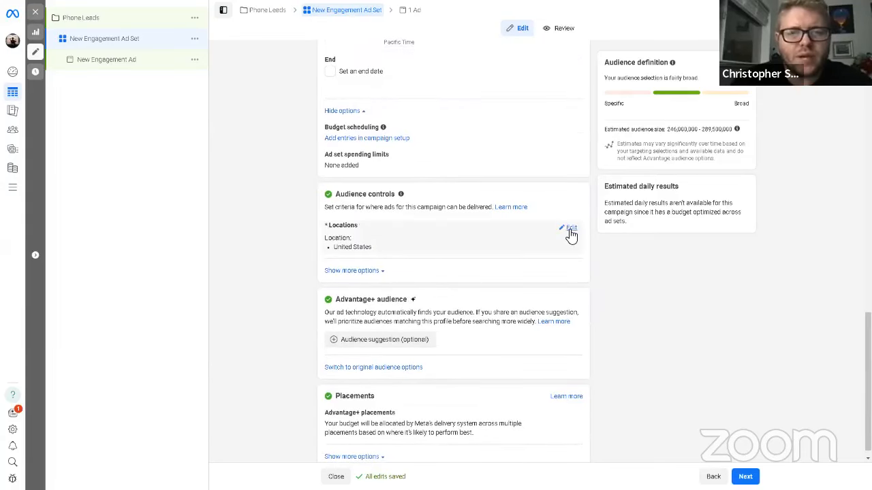
pyautogui.click(570, 230)
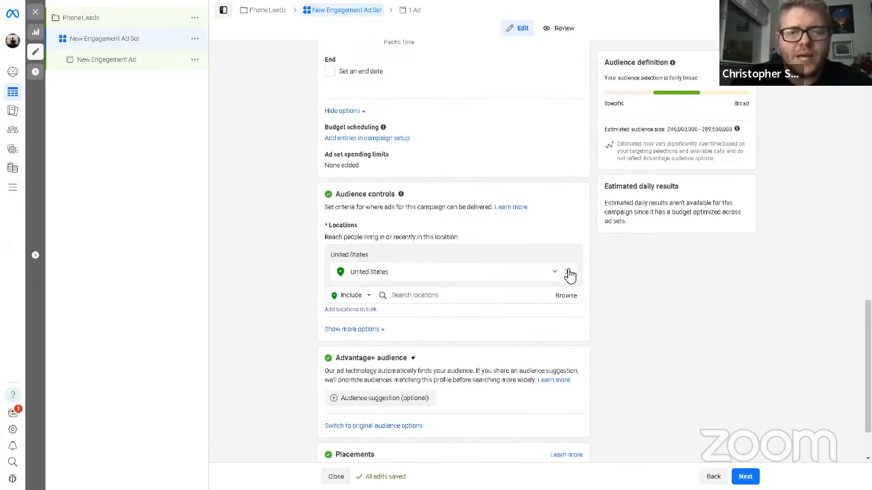
pyautogui.click(570, 274)
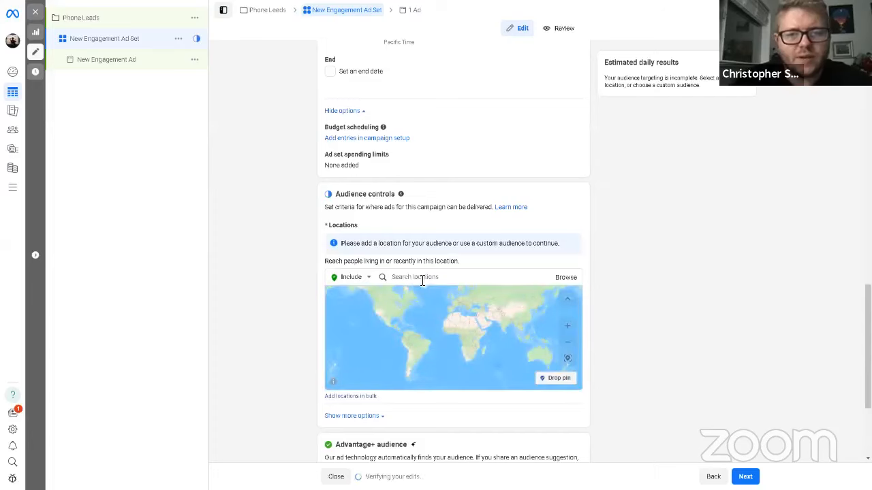
pyautogui.click(424, 279)
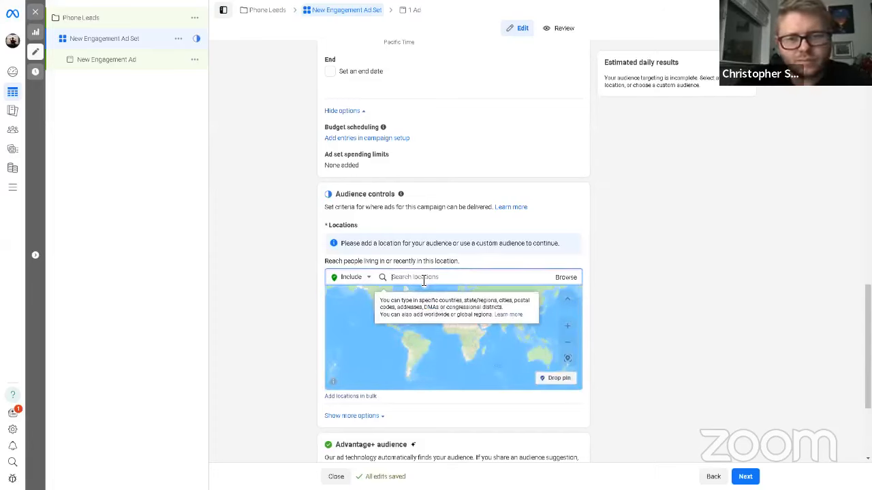
pyautogui.write('southfield')
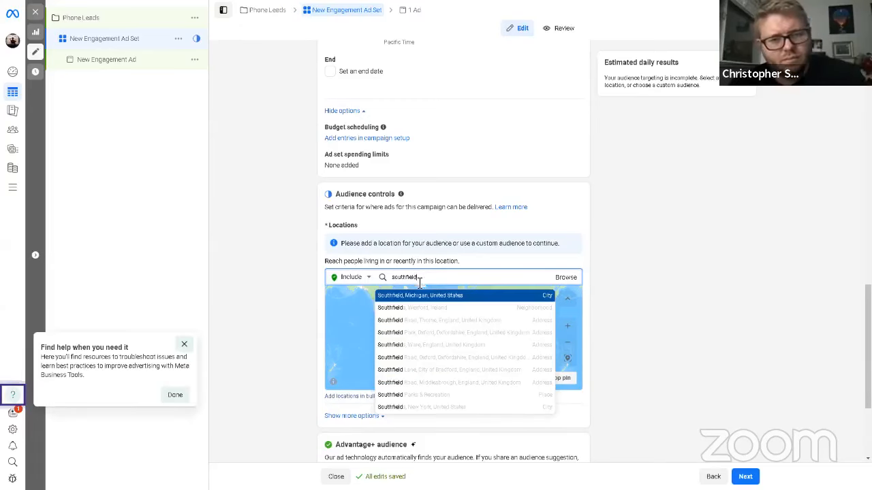
pyautogui.click(416, 297)
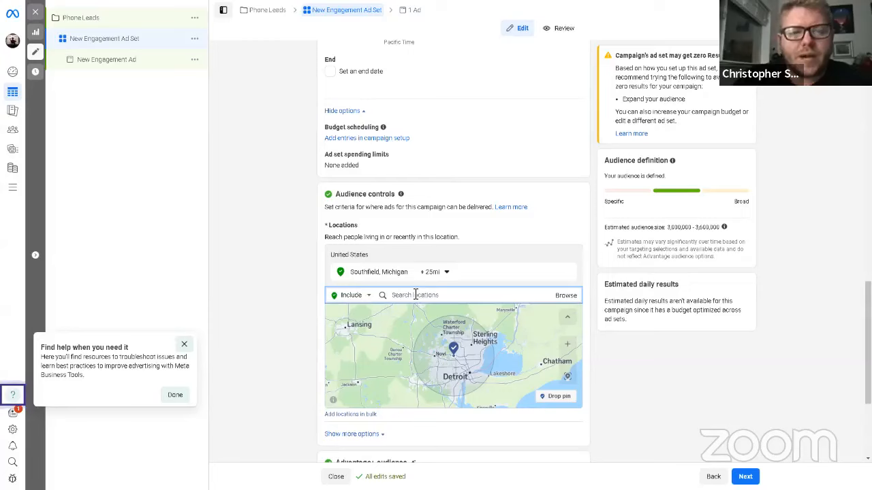
pyautogui.click(184, 344)
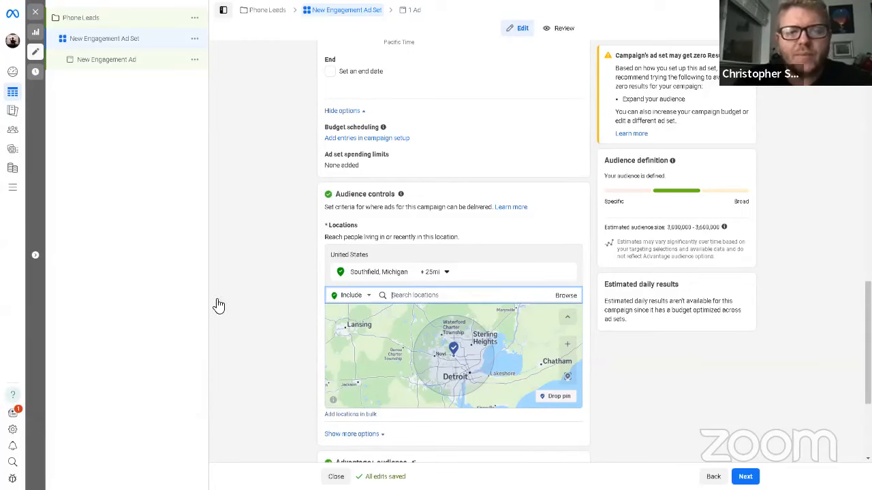
# Reduce the targeting radius around Southfield, Michigan to 17 miles.
pyautogui.click(444, 273)
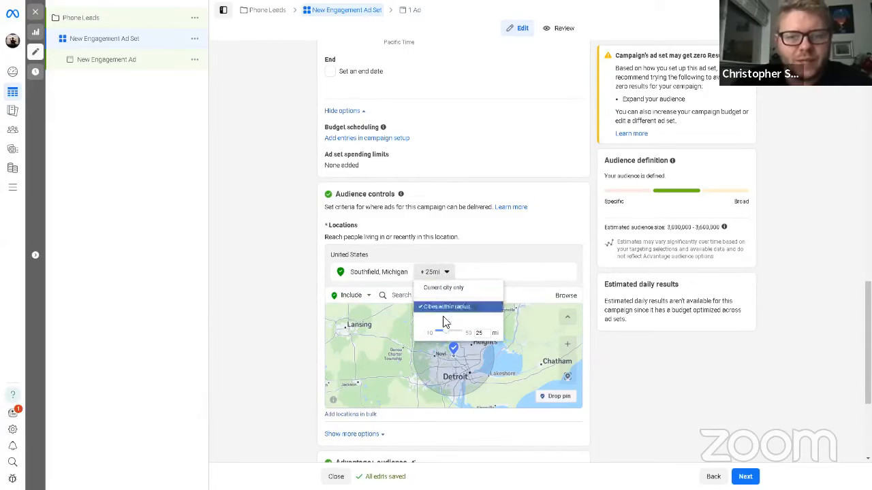
pyautogui.moveTo(447, 333); pyautogui.dragTo(442, 335)
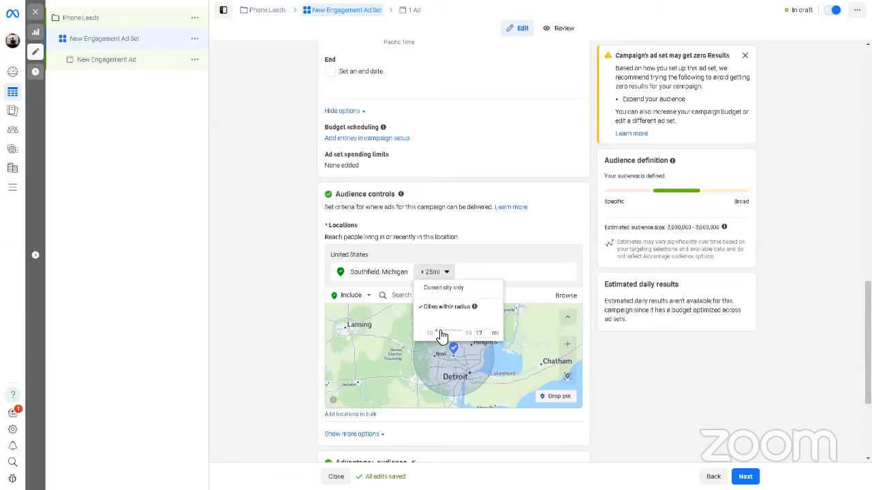
pyautogui.click(488, 333)
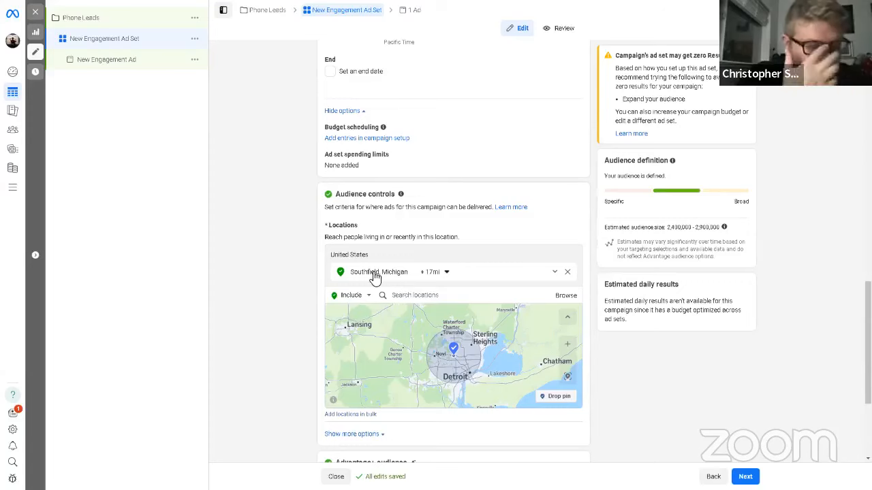
# Try to set the targeting radius around Southfield, Michigan to 15 miles.
pyautogui.click(446, 273)
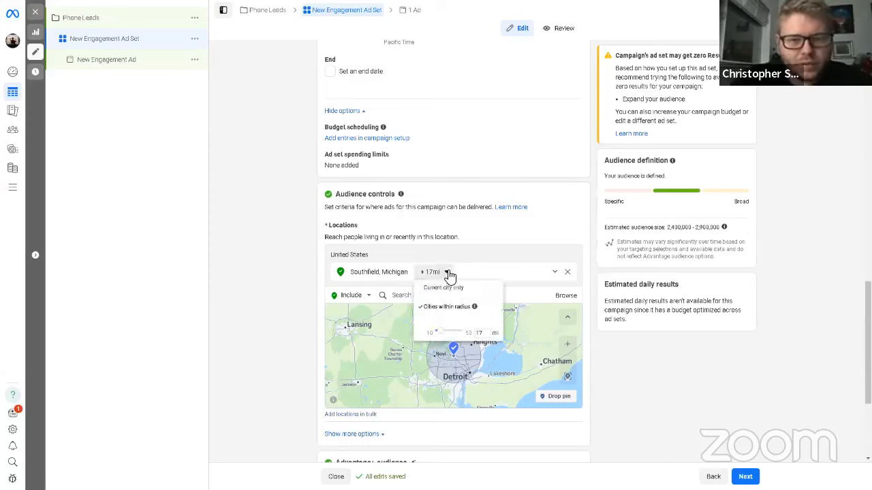
pyautogui.doubleClick(483, 334)
pyautogui.write('15')
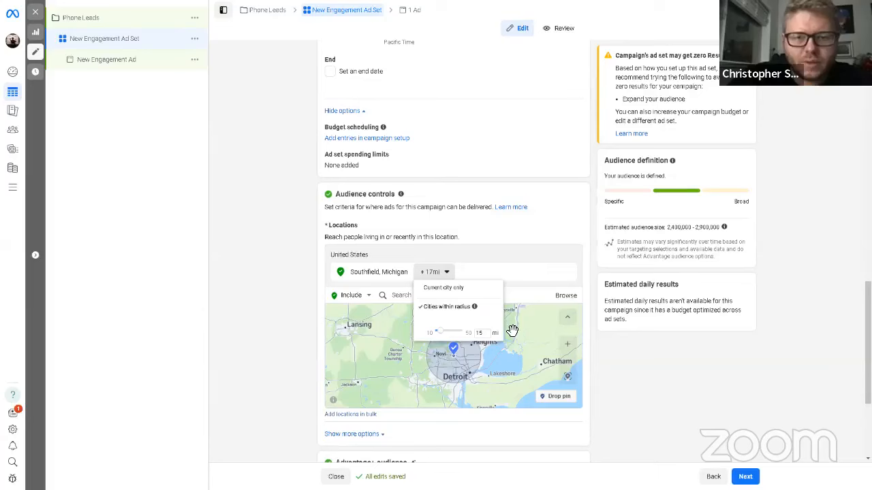
pyautogui.click(515, 271)
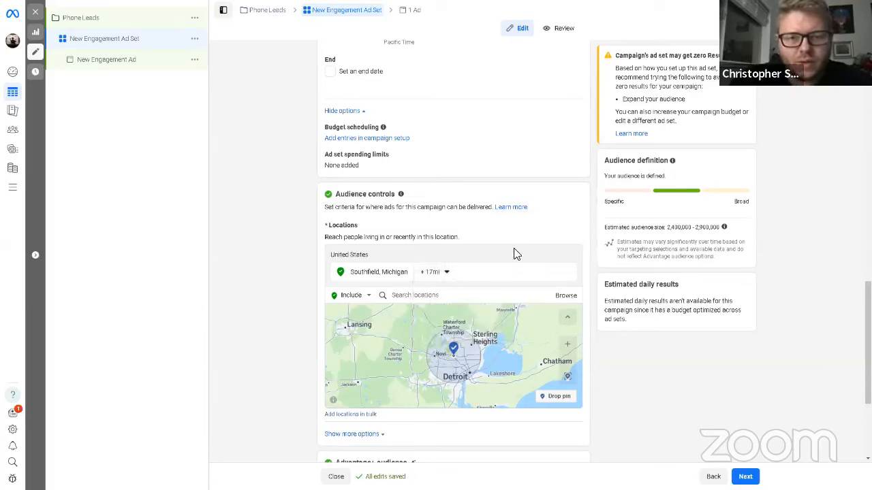
pyautogui.click(444, 276)
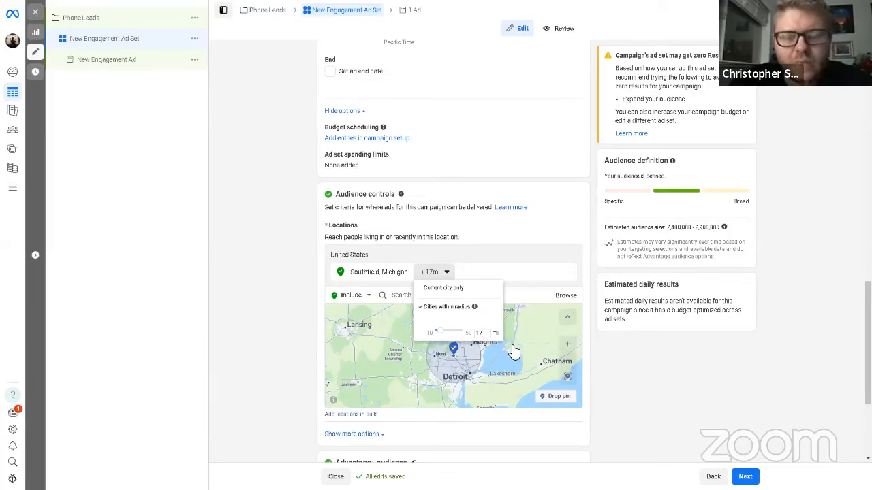
pyautogui.click(591, 351)
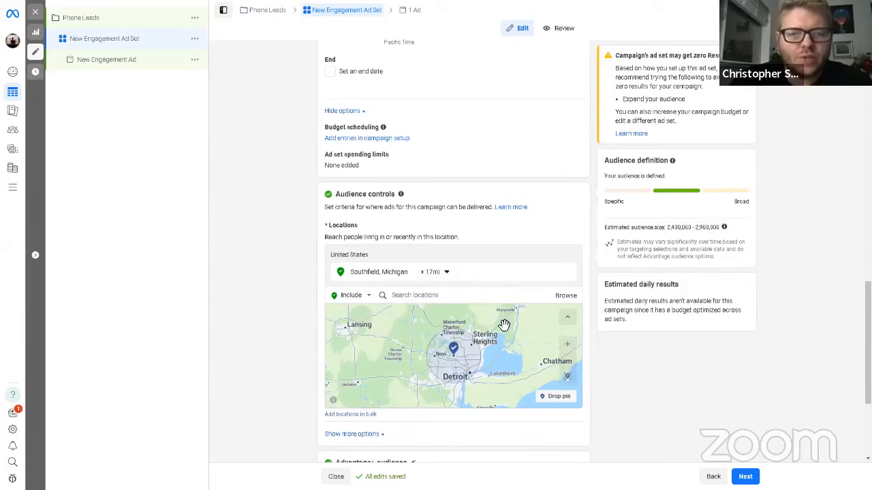
pyautogui.scroll(-3, 505, 322)
pyautogui.scroll(2, 527, 320)
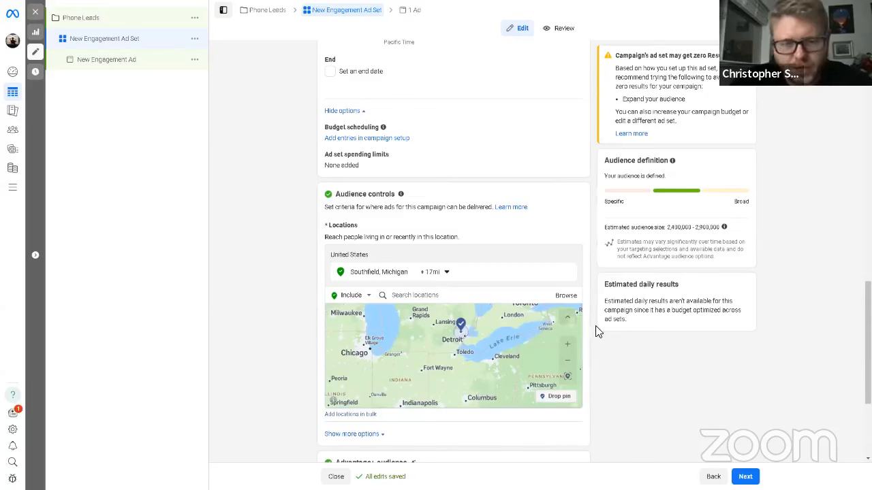
pyautogui.scroll(-3, 591, 331)
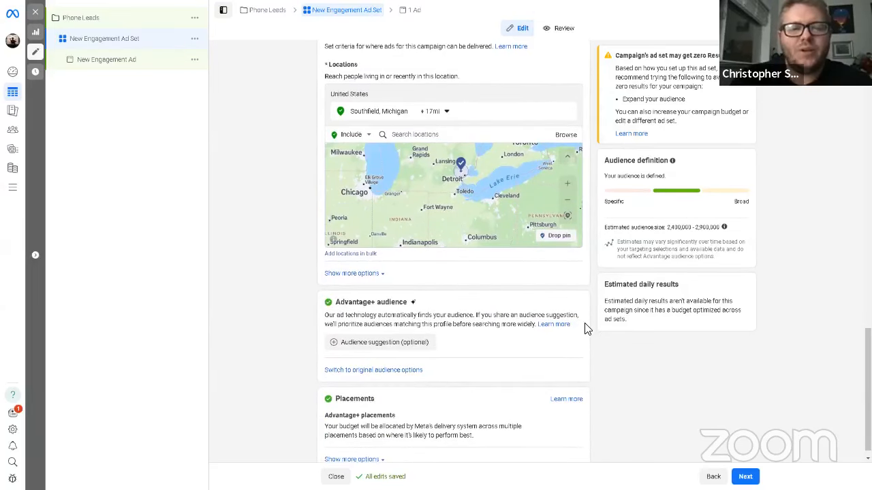
# Proceed to the ad level and turn off multi-advertiser ads in the ad setup.
pyautogui.scroll(-1, 593, 339)
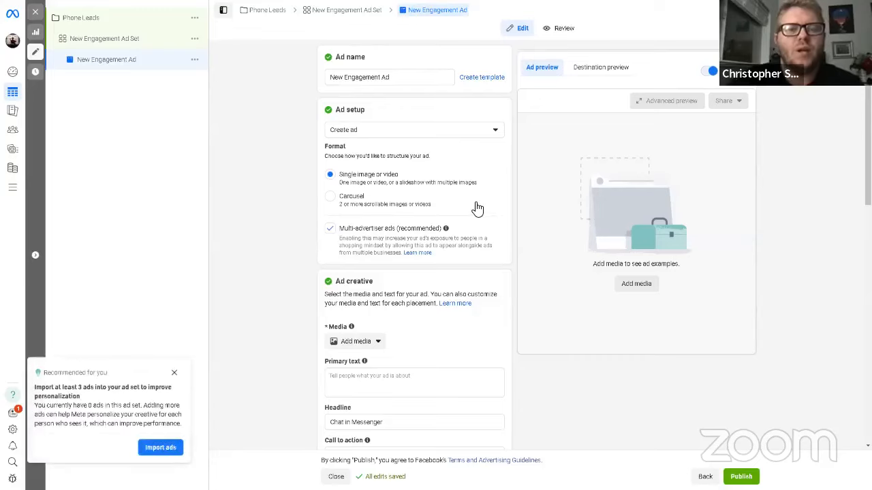
pyautogui.click(173, 374)
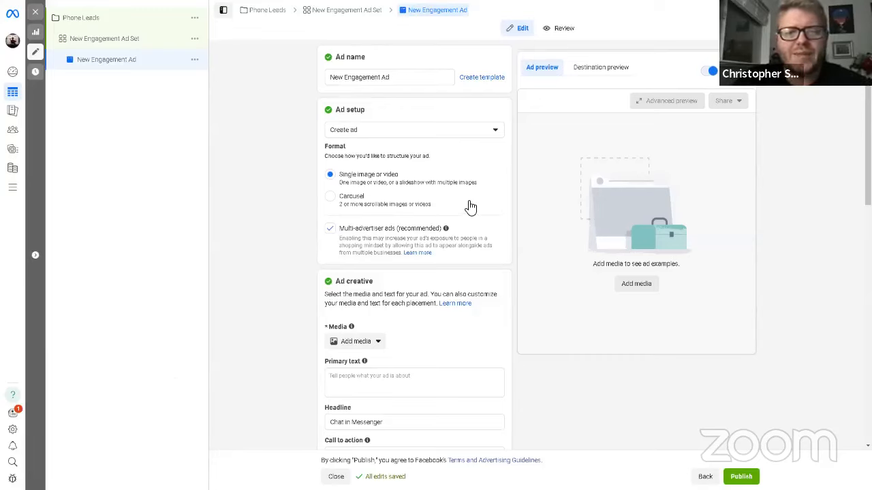
pyautogui.click(331, 231)
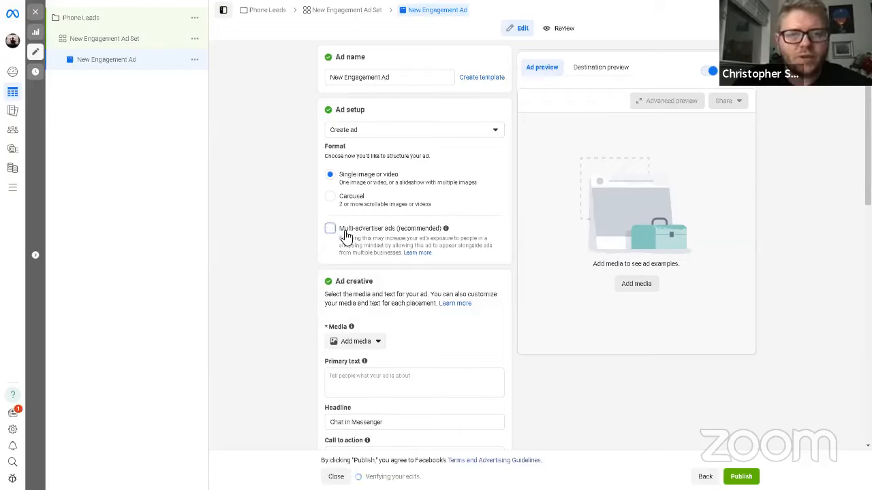
# Add an image to the ad creative, choosing the "I BUY SMARTPHONES" phone picture from the account images.
pyautogui.scroll(-1, 447, 222)
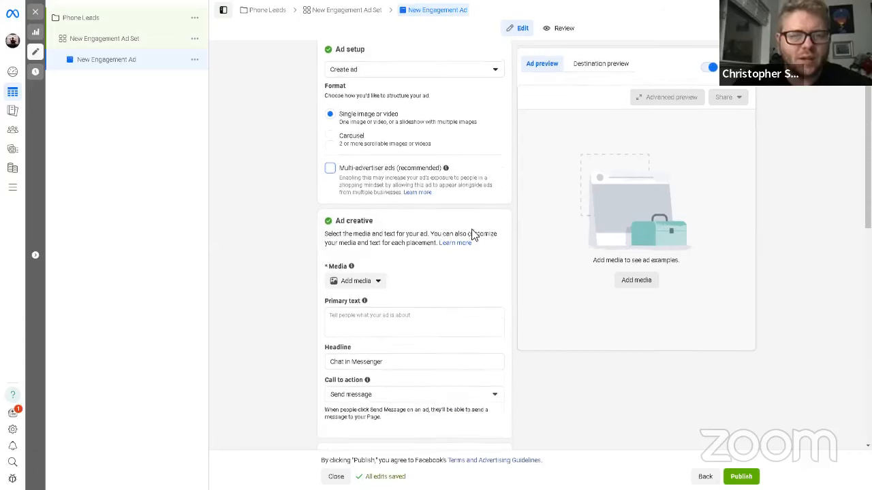
pyautogui.click(374, 278)
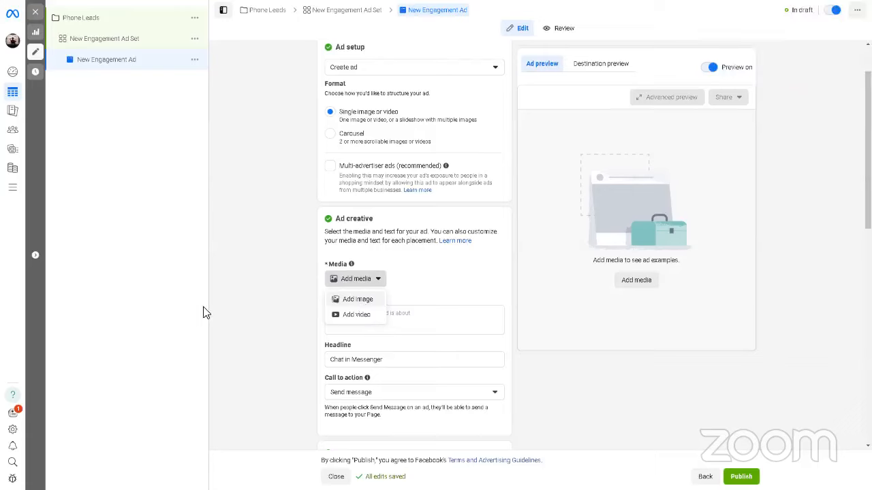
pyautogui.click(351, 302)
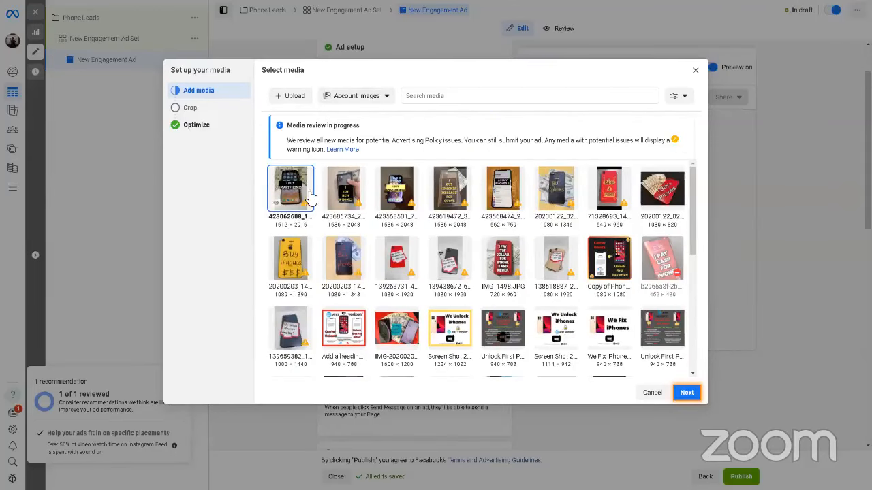
pyautogui.click(347, 191)
pyautogui.click(430, 190)
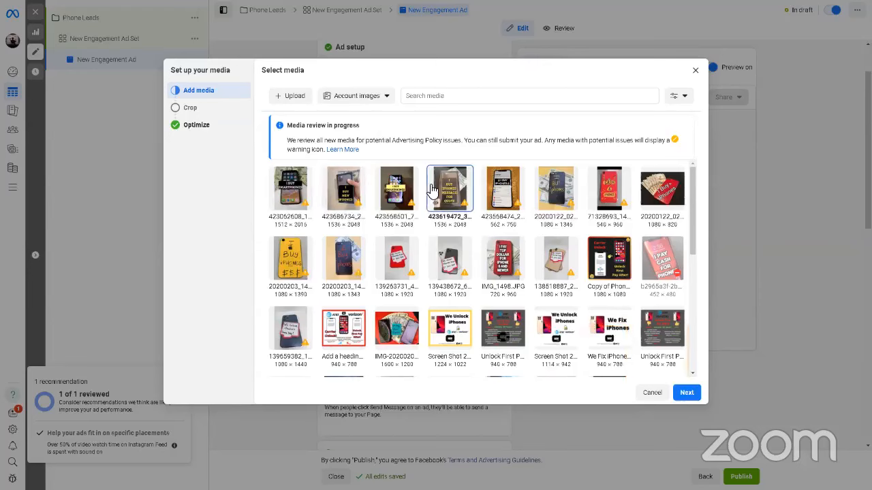
pyautogui.click(291, 190)
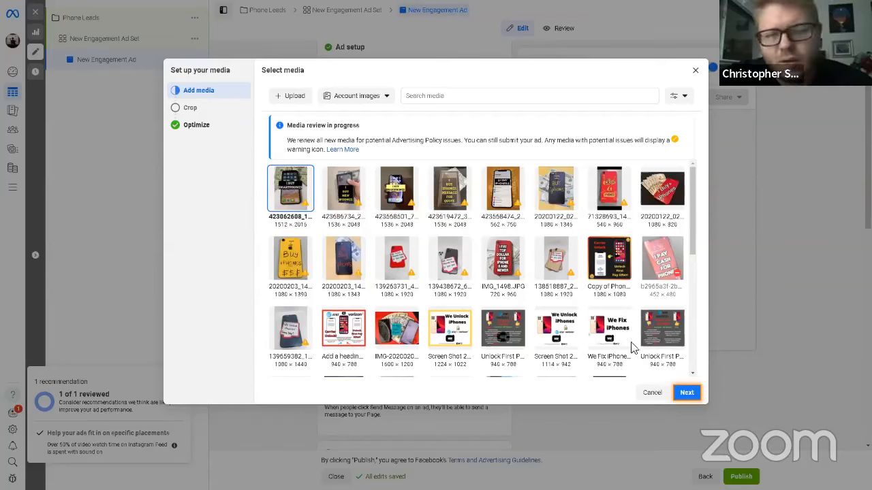
# Keep the original crop for all placements and finish the media setup with the preset Advantage+ creative optimizations.
pyautogui.click(690, 399)
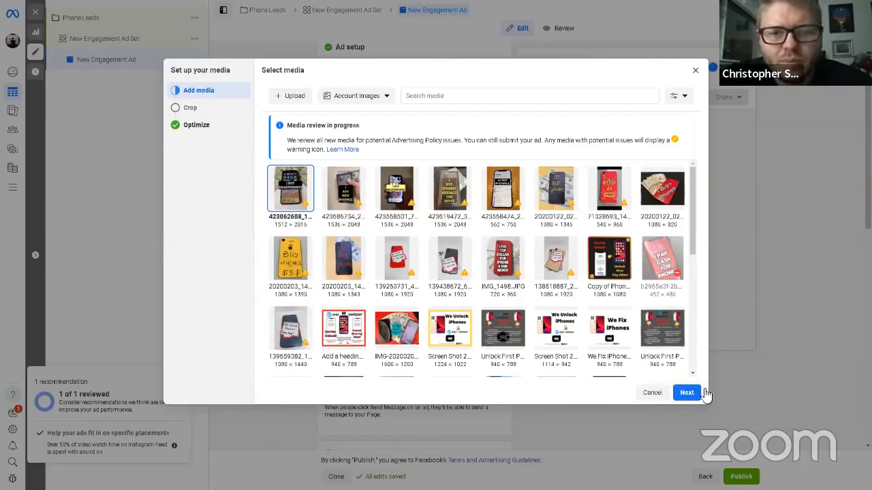
pyautogui.click(686, 393)
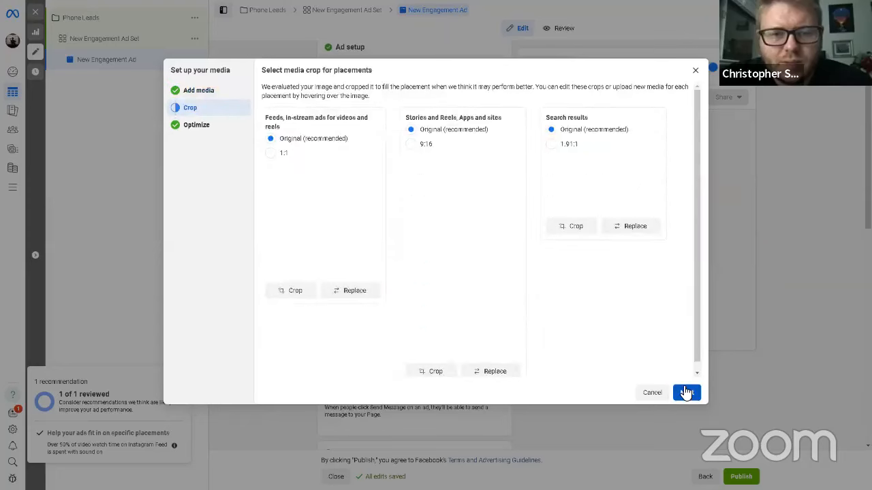
pyautogui.click(686, 393)
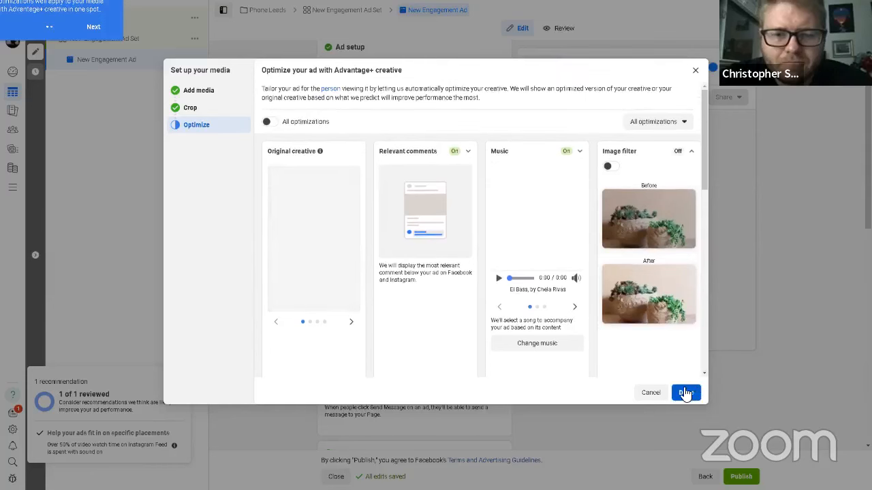
pyautogui.click(686, 393)
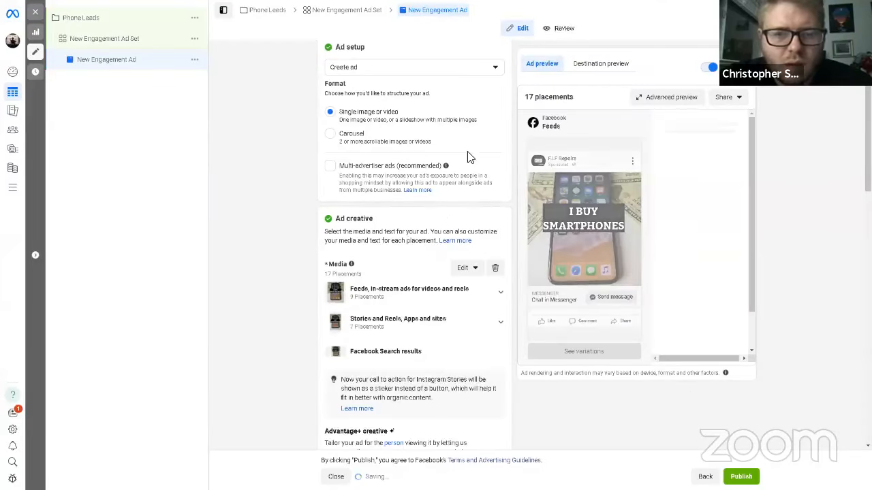
# Paste the prepared "We Pay Cash For Phones" ad copy, ending with the list of wanted devices, as the primary text.
pyautogui.scroll(-2, 429, 300)
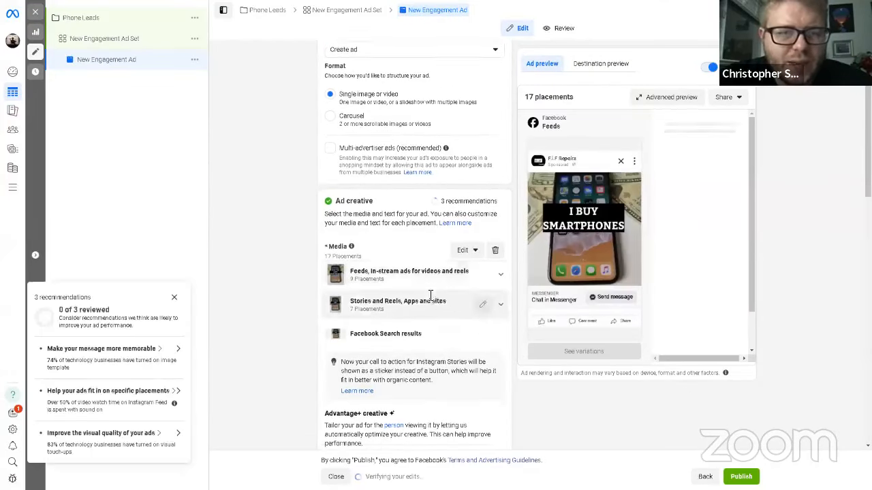
pyautogui.scroll(-2, 427, 299)
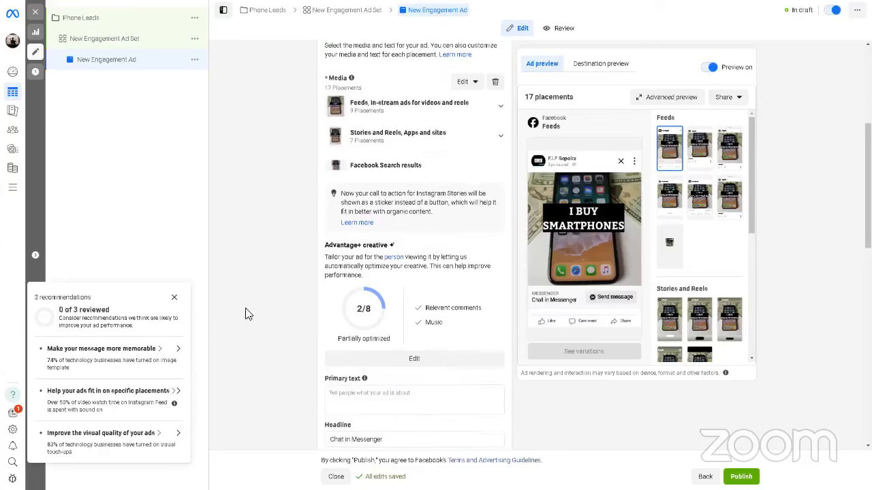
pyautogui.click(412, 399)
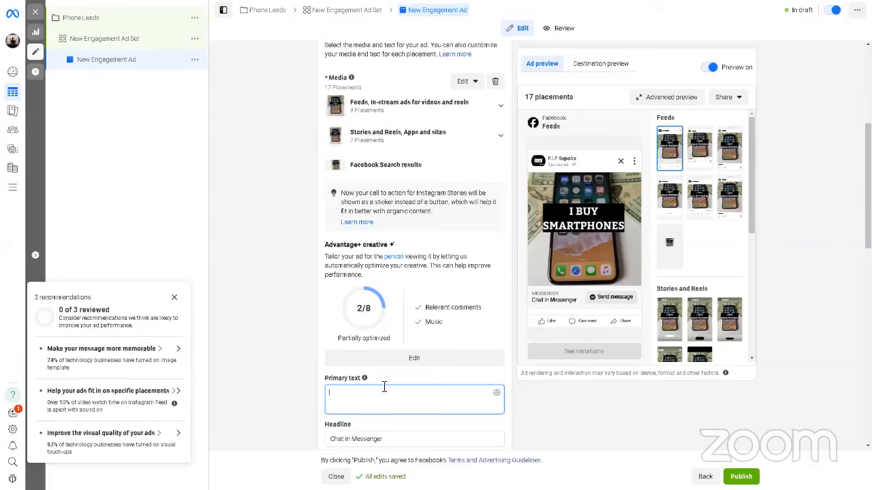
pyautogui.hotkey('ctrl', 'v')
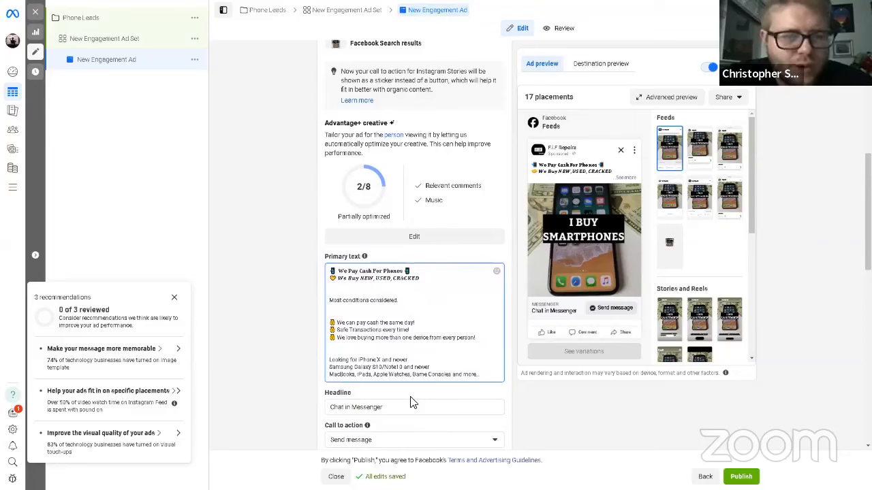
pyautogui.moveTo(481, 375); pyautogui.dragTo(327, 361)
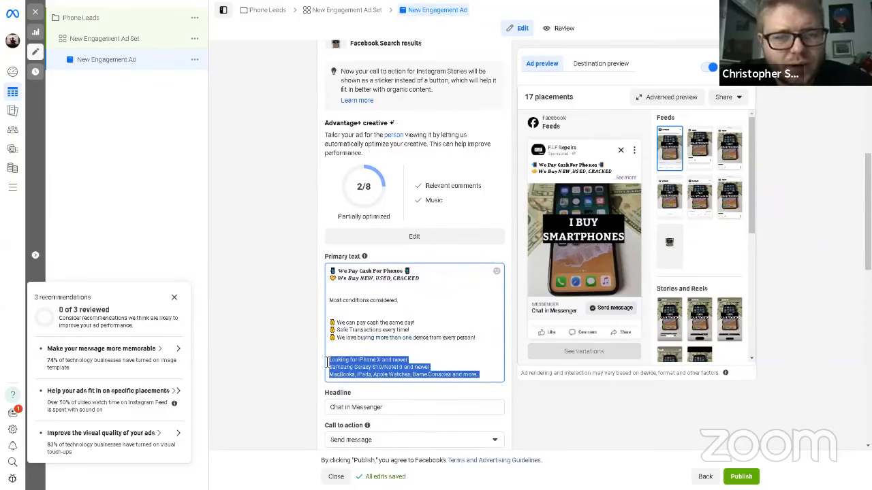
pyautogui.click(446, 362)
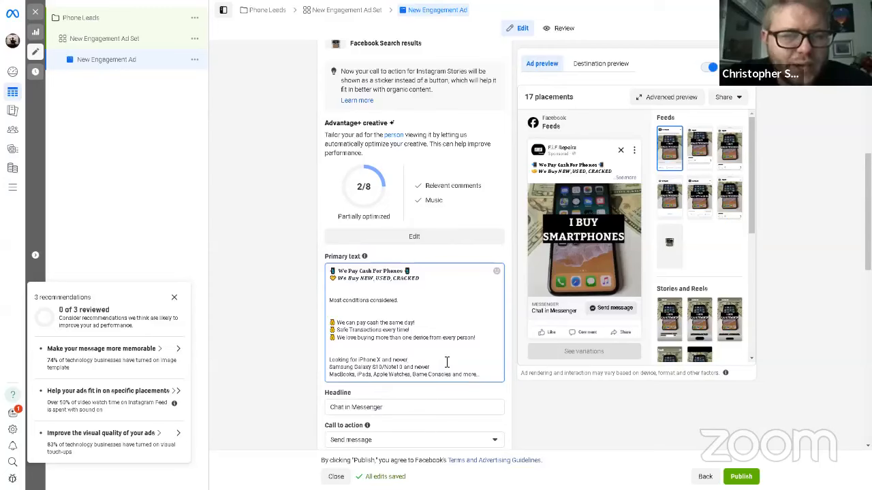
pyautogui.click(489, 376)
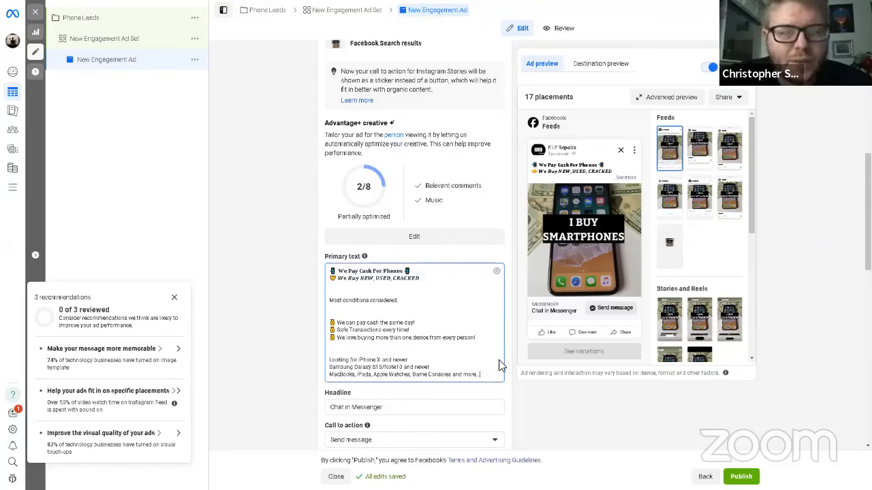
# Replace the ad's "Chat in Messenger" headline with "iPhone 11 & Newer".
pyautogui.scroll(-1, 513, 371)
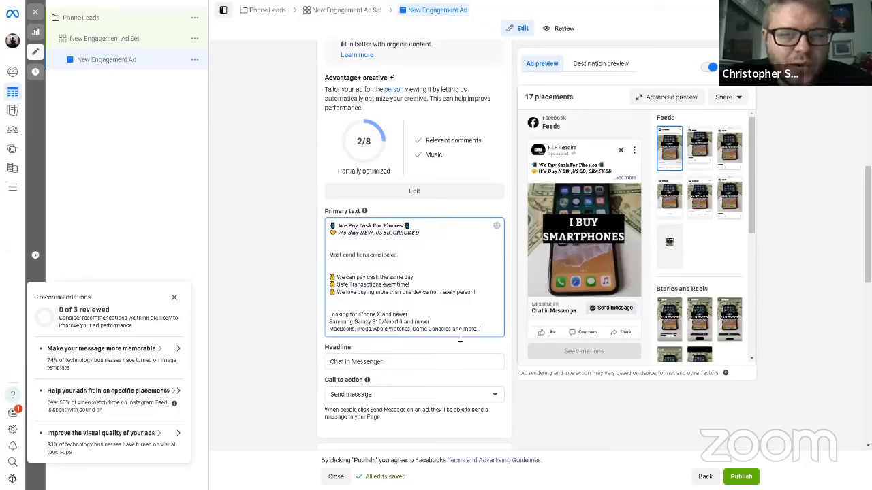
pyautogui.click(393, 364)
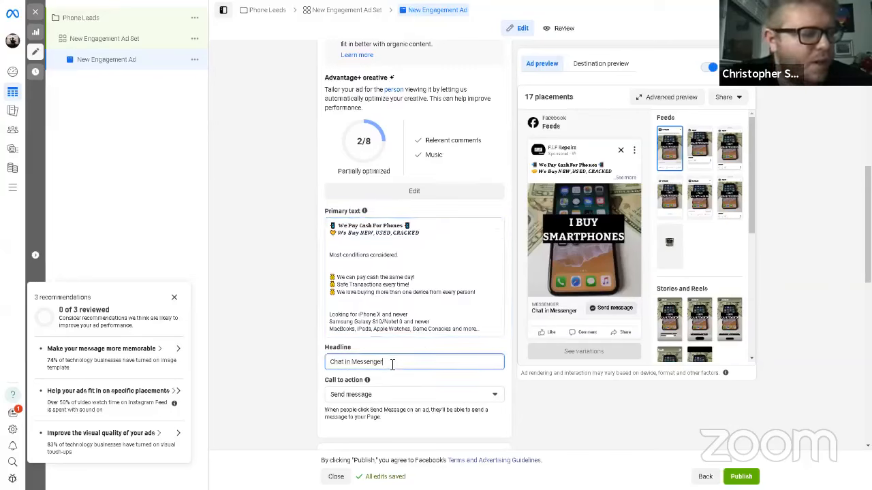
pyautogui.moveTo(392, 364); pyautogui.dragTo(321, 365)
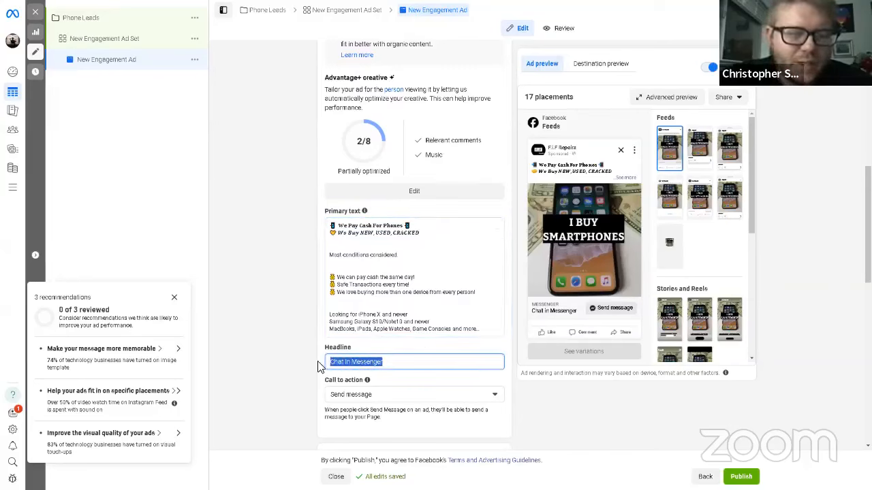
pyautogui.press('BackSpace')
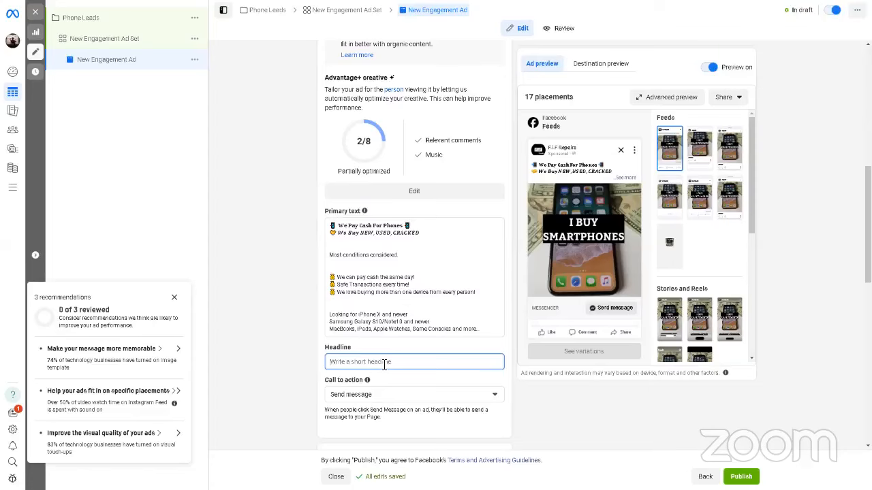
pyautogui.write('IP')
pyautogui.write('11 & Newer')
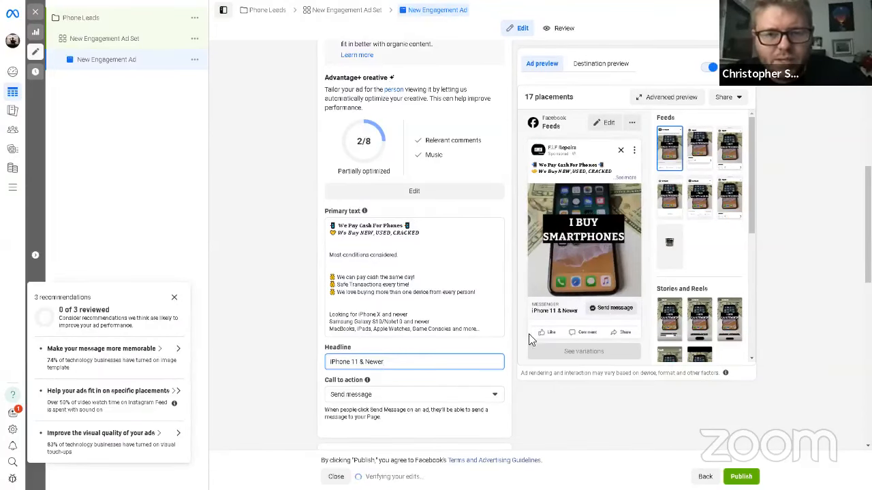
# Open the ad's "Start conversations" message template for editing.
pyautogui.scroll(-2, 514, 337)
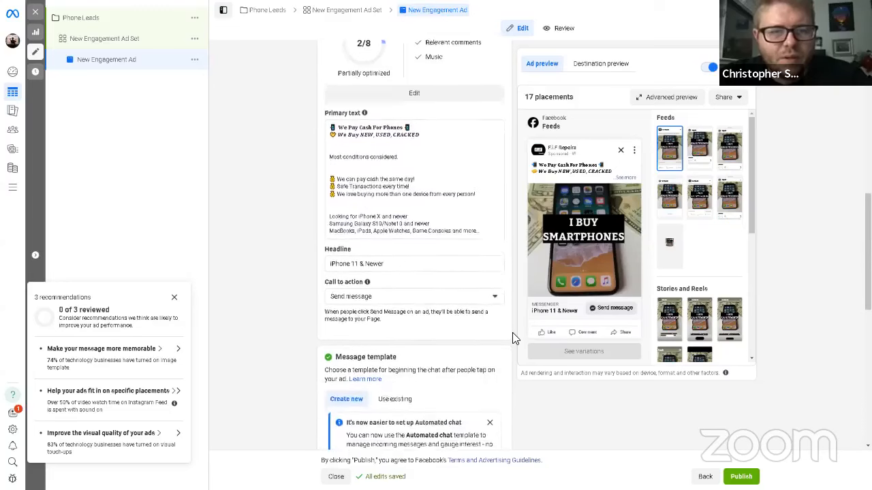
pyautogui.scroll(-2, 513, 333)
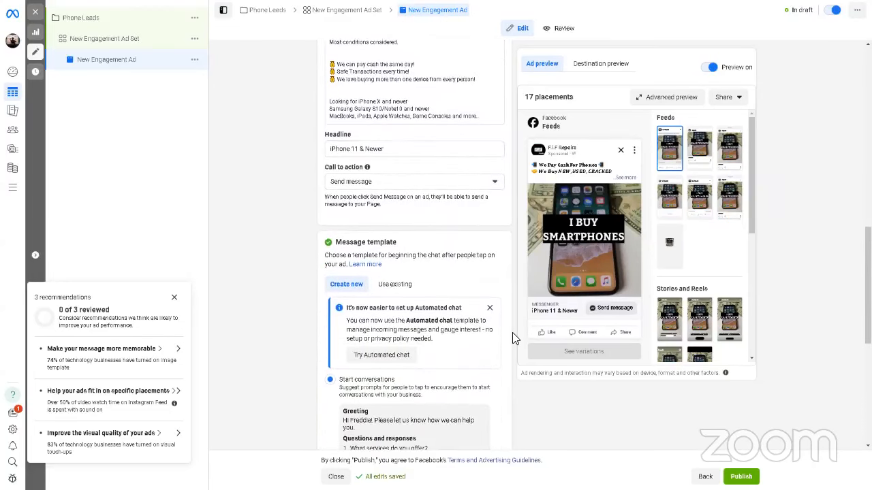
pyautogui.scroll(-3, 512, 333)
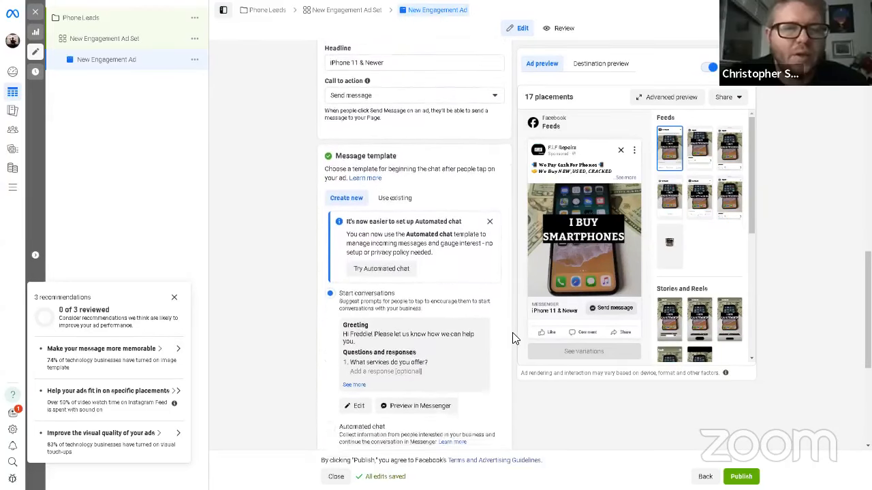
pyautogui.click(357, 399)
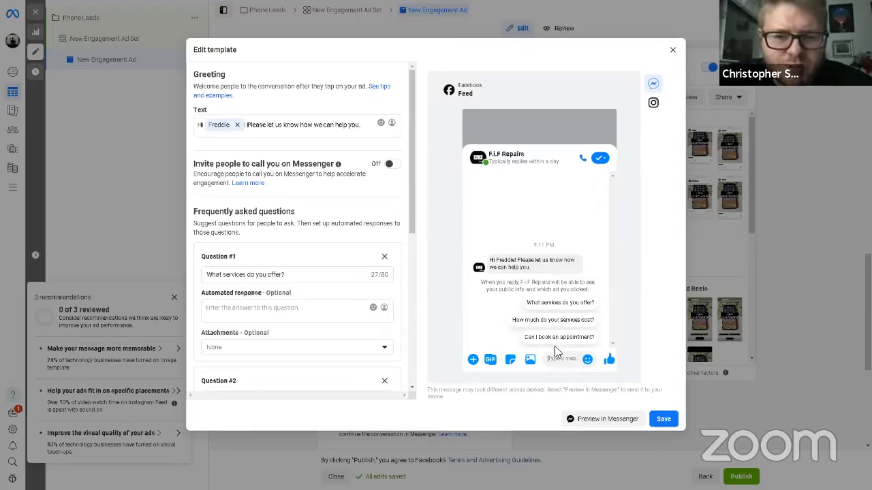
# Replace the greeting text after the name placeholder with "We buy used and damaged iPhones, MacBooks, Smartwatches, Cameras, VR Sets and more.".
pyautogui.click(364, 132)
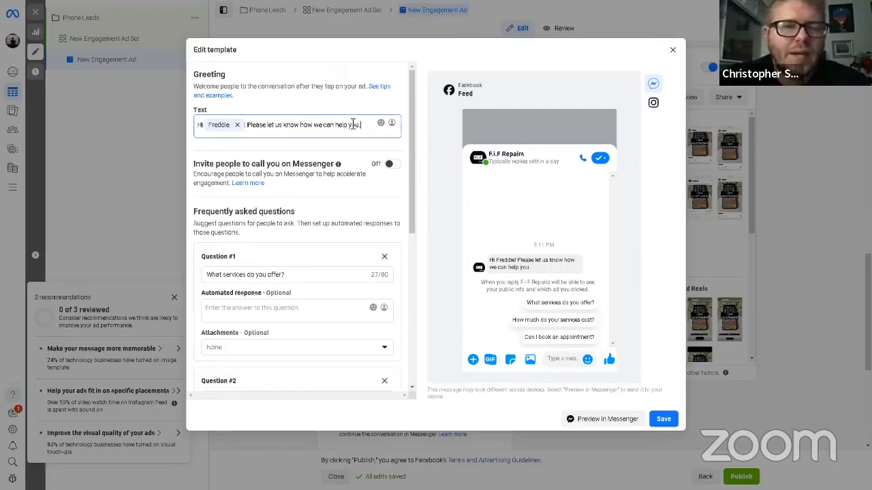
pyautogui.moveTo(360, 125); pyautogui.dragTo(250, 125)
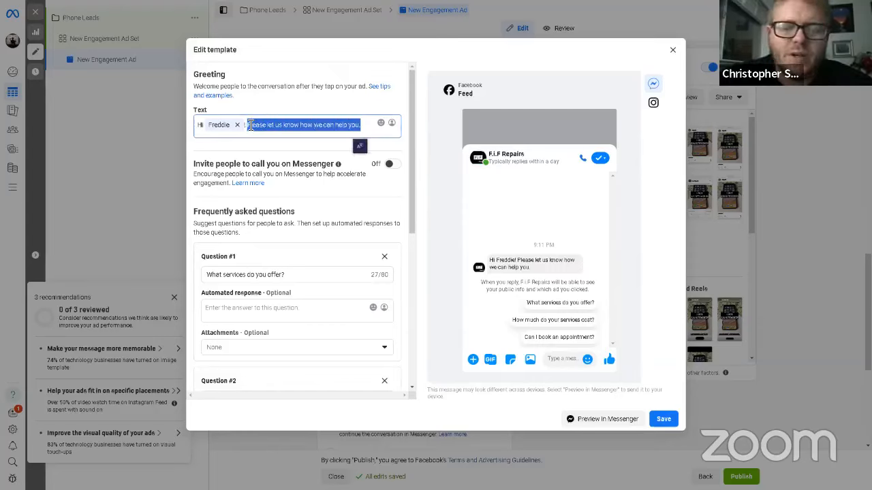
pyautogui.press('BackSpace')
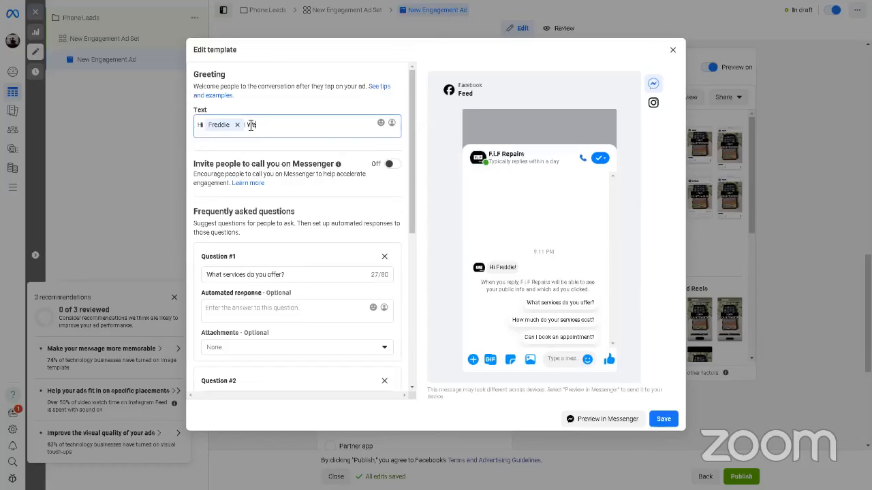
pyautogui.write('buy used a')
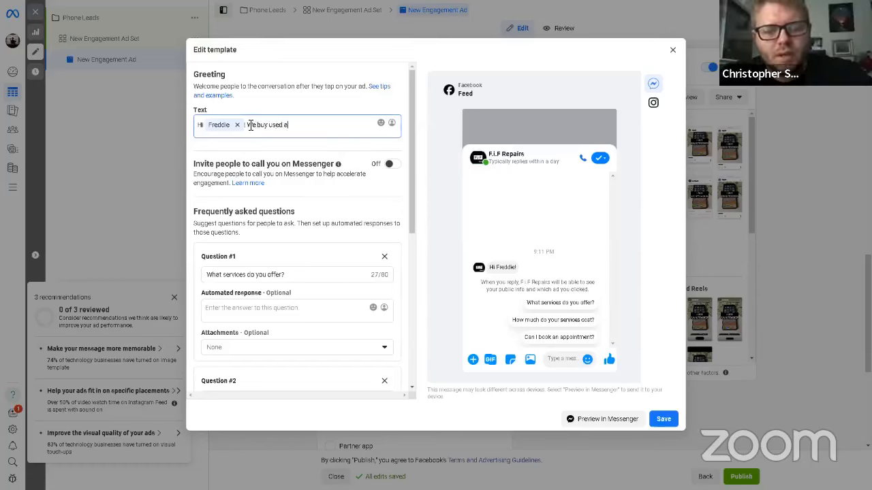
pyautogui.write('nd damaged ')
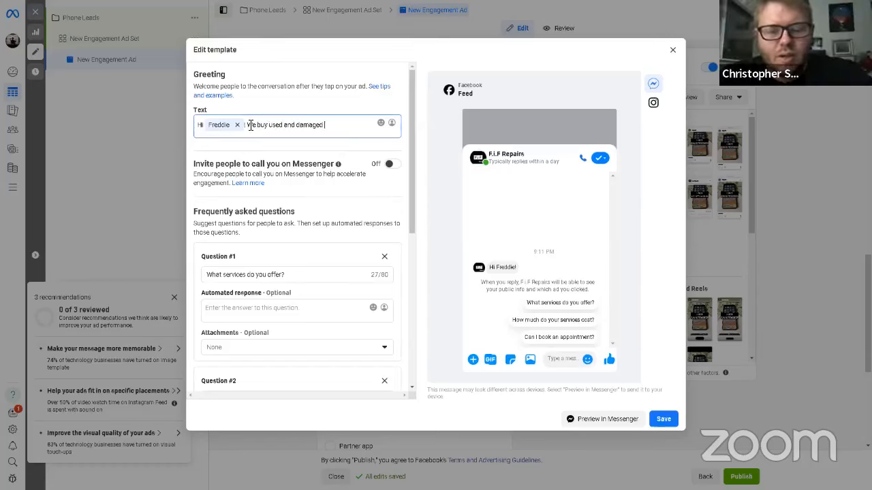
pyautogui.write('iPhones, Mac')
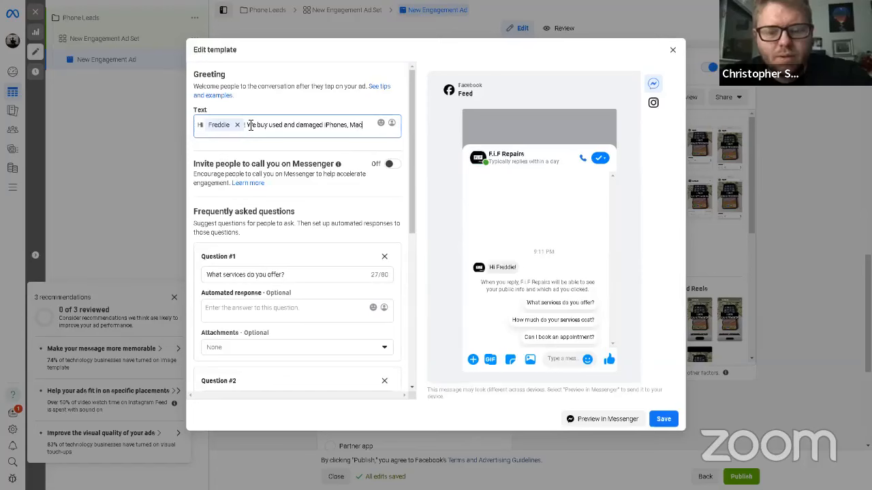
pyautogui.write('Books, S')
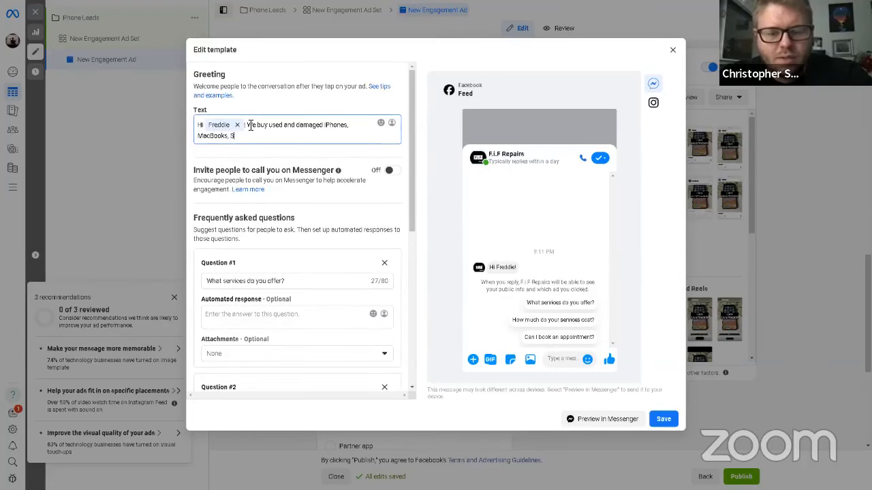
pyautogui.write('martwatches, C')
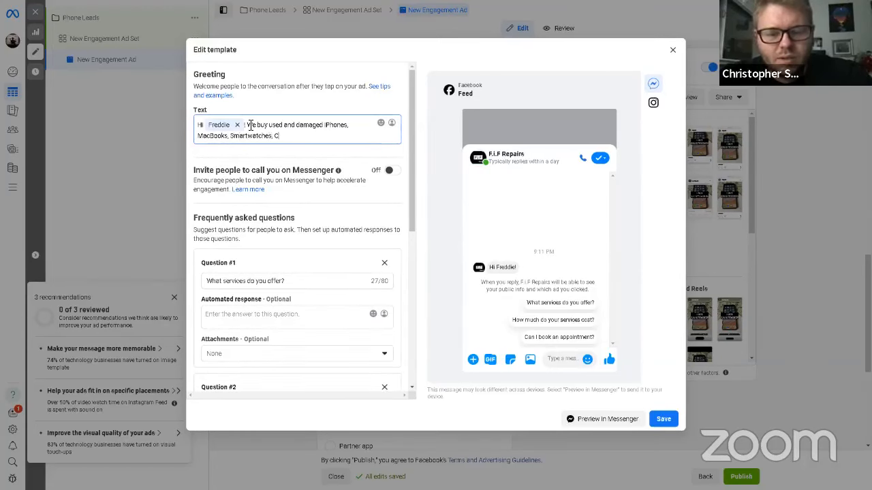
pyautogui.write('ameras,')
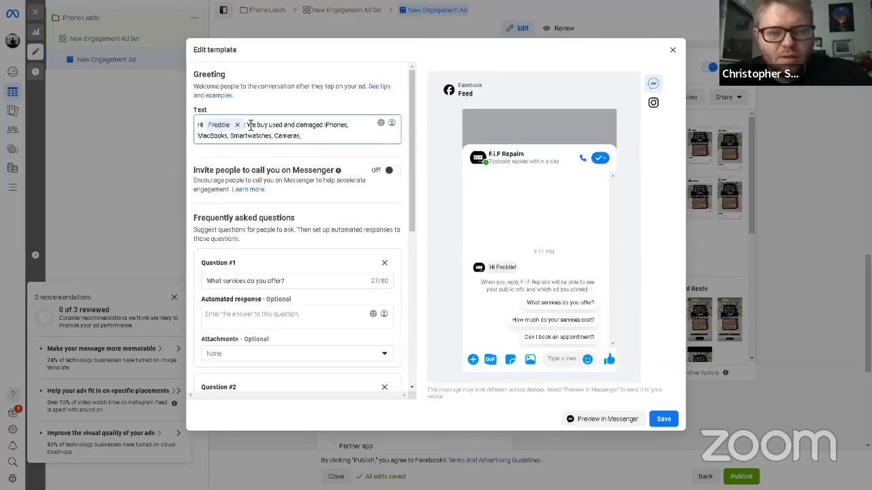
pyautogui.write(' VR Sets and more.')
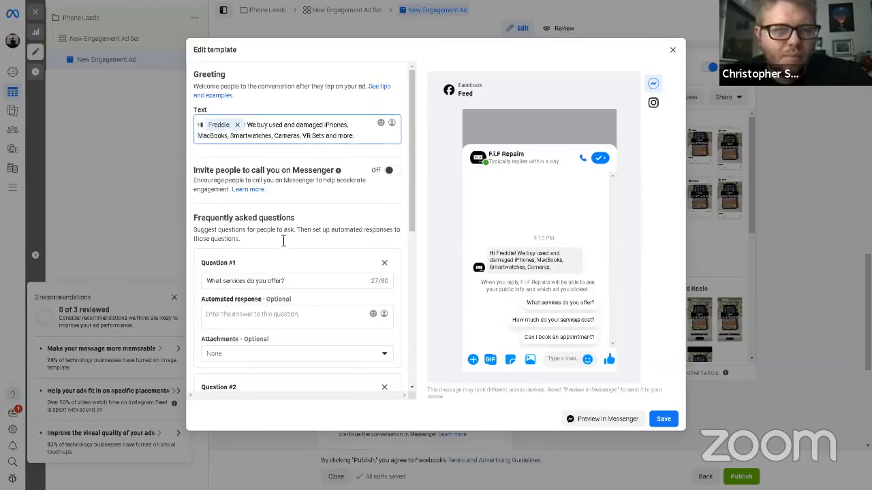
# Replace the text of the first frequently asked question with "Sell an iPhone".
pyautogui.click(291, 280)
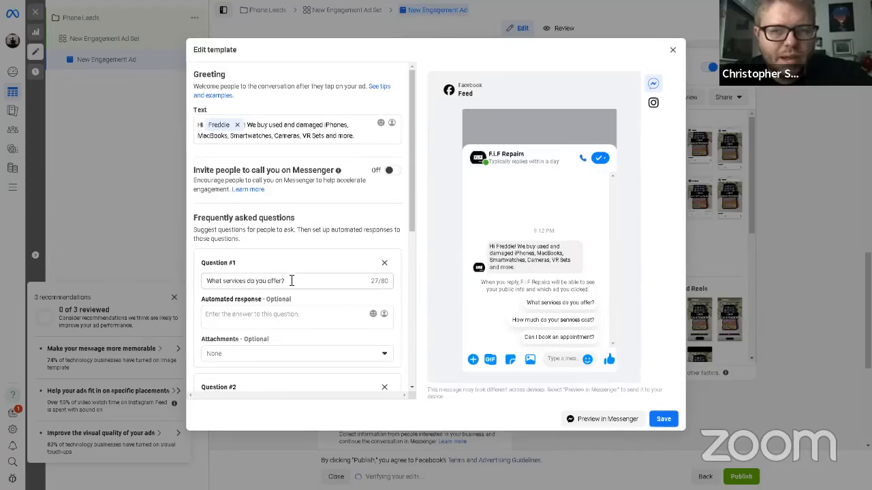
pyautogui.moveTo(292, 280); pyautogui.dragTo(205, 284)
pyautogui.press('BackSpace')
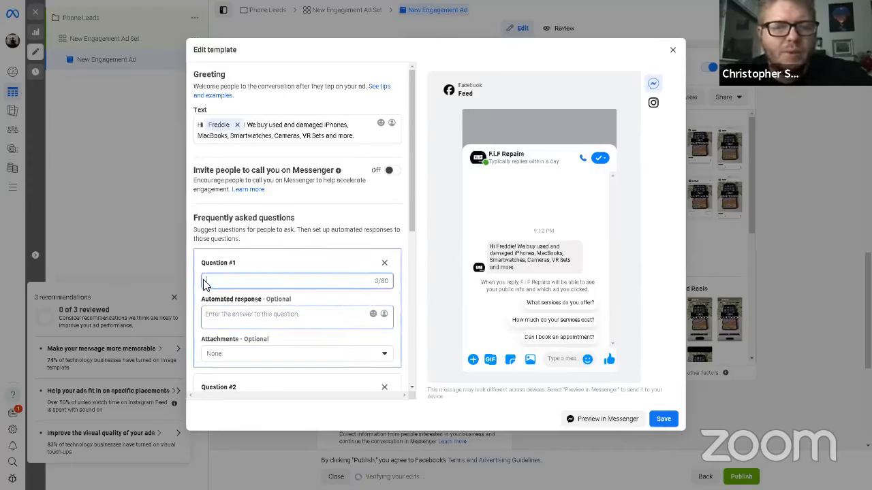
pyautogui.write('sell an iPhone')
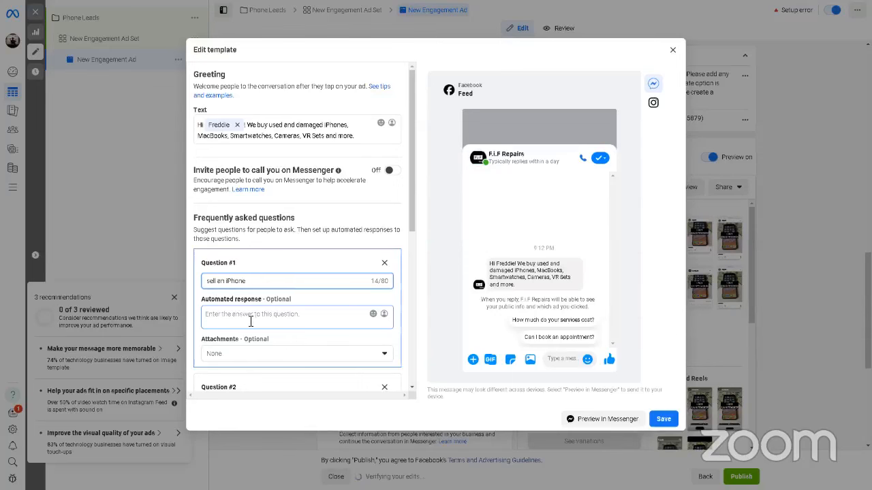
pyautogui.click(212, 282)
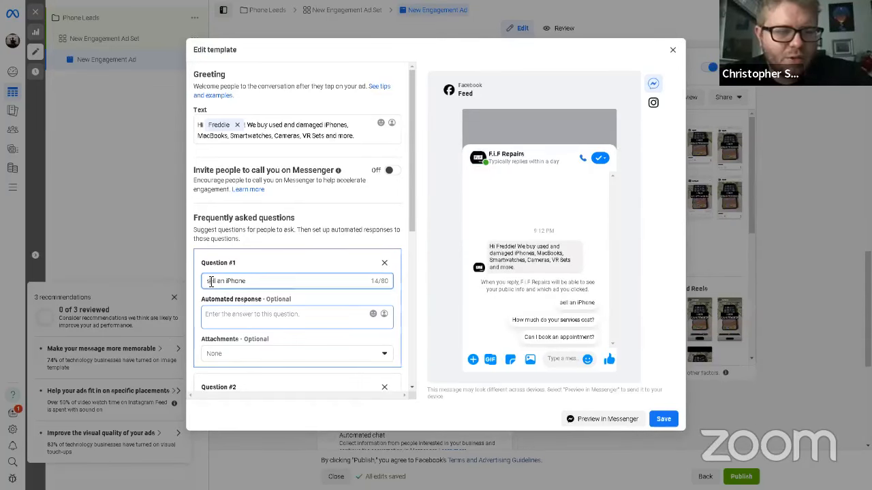
pyautogui.press('BackSpace')
pyautogui.write('S')
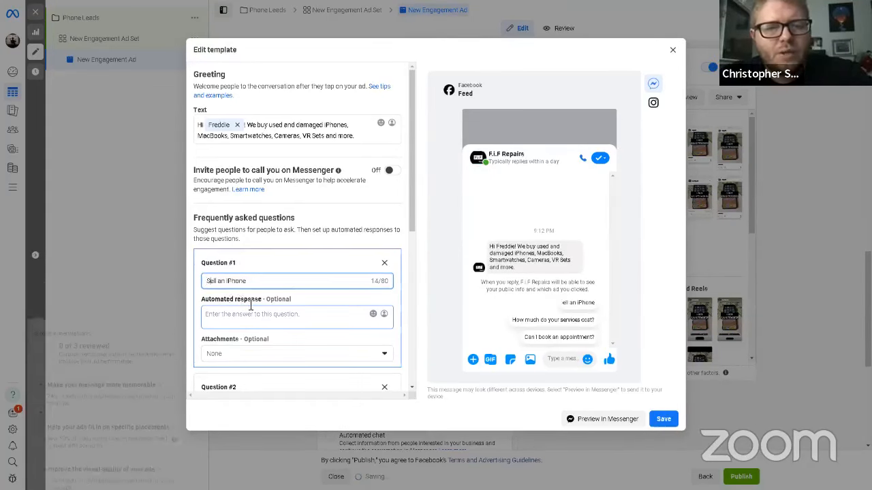
# Enter "What device do you have?" and, below a blank line, "Any issues with it?" as the first question's automated response.
pyautogui.click(256, 313)
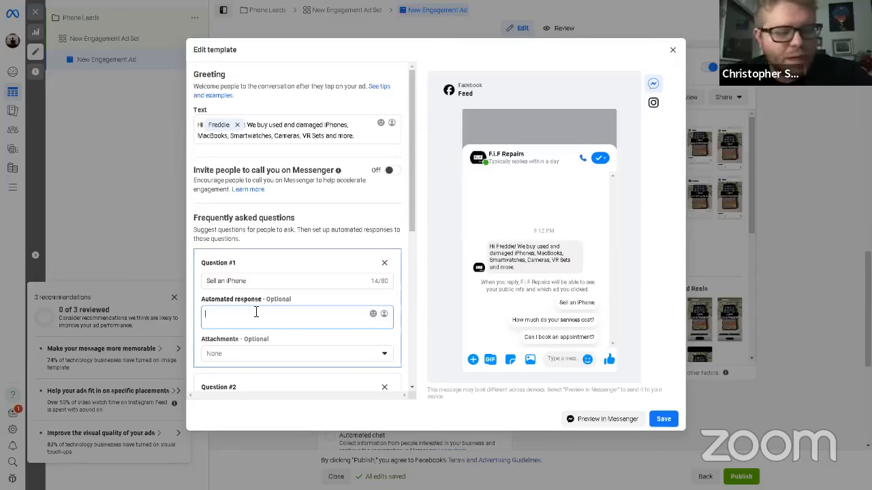
pyautogui.write('What device ')
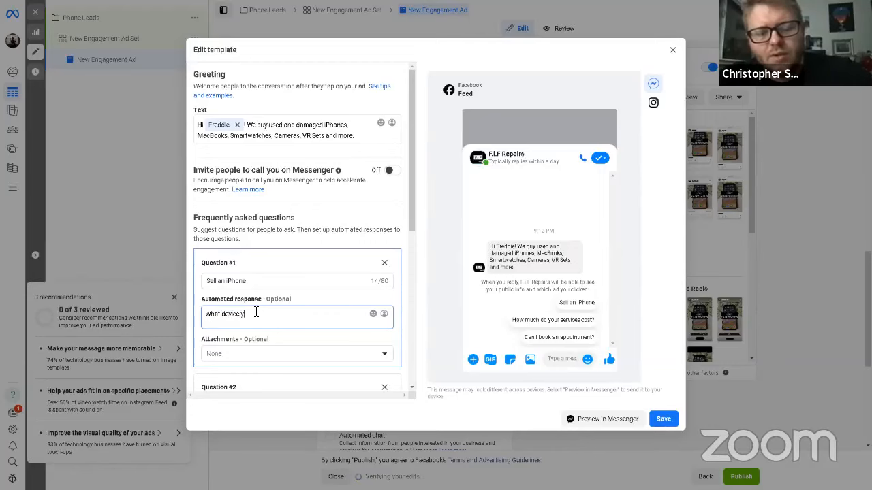
pyautogui.write('do you have?')
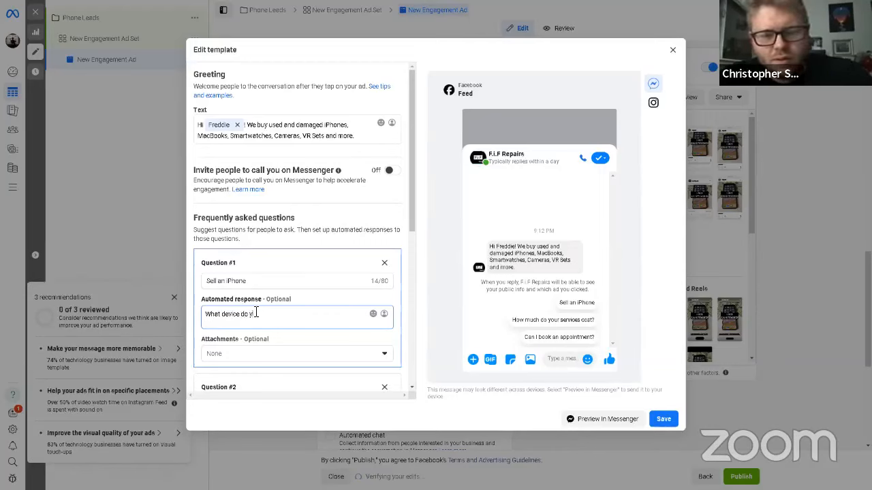
pyautogui.press('Return')
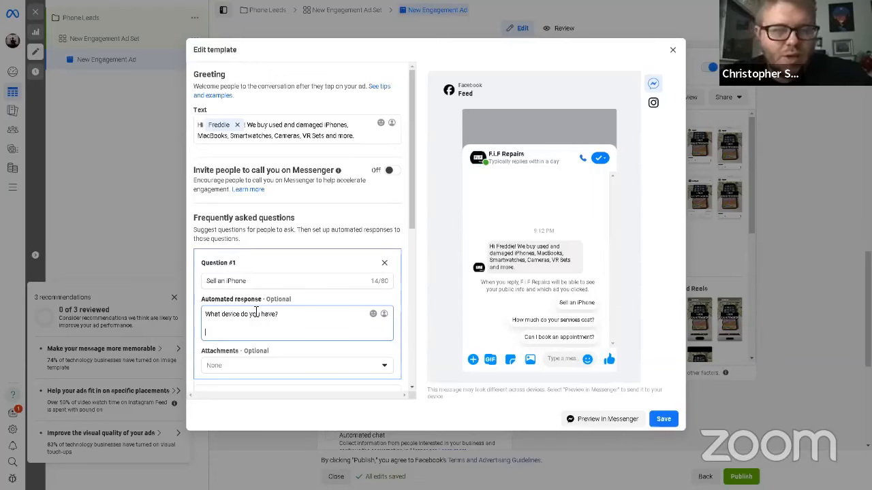
pyautogui.write('Any issues wi')
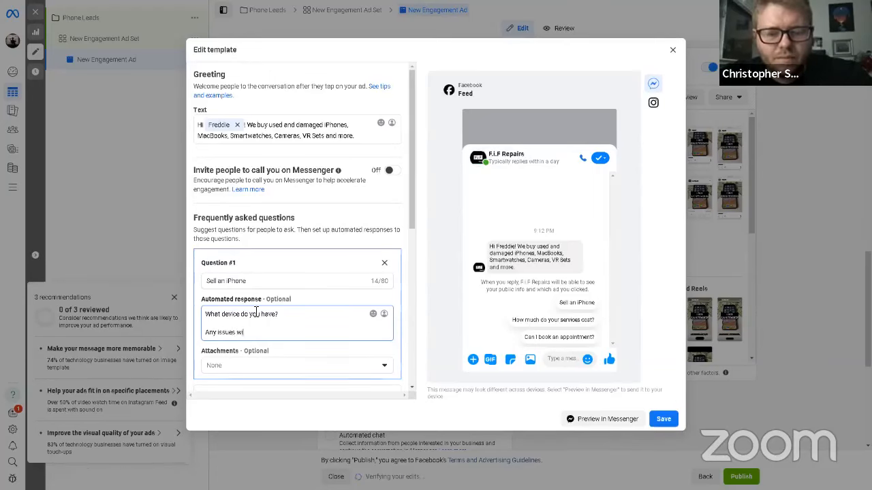
pyautogui.write('th it?')
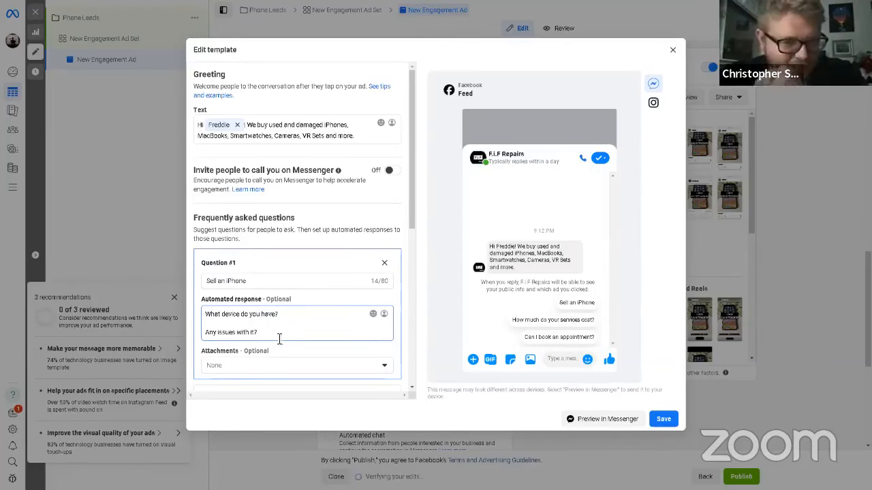
# Copy the full automated response text of the "Sell an iPhone" question.
pyautogui.moveTo(258, 332); pyautogui.dragTo(202, 314)
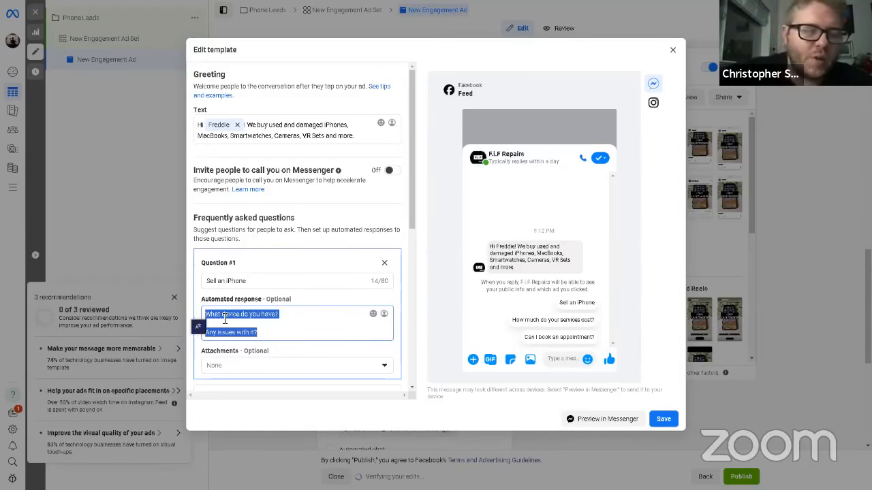
pyautogui.press('super+c')
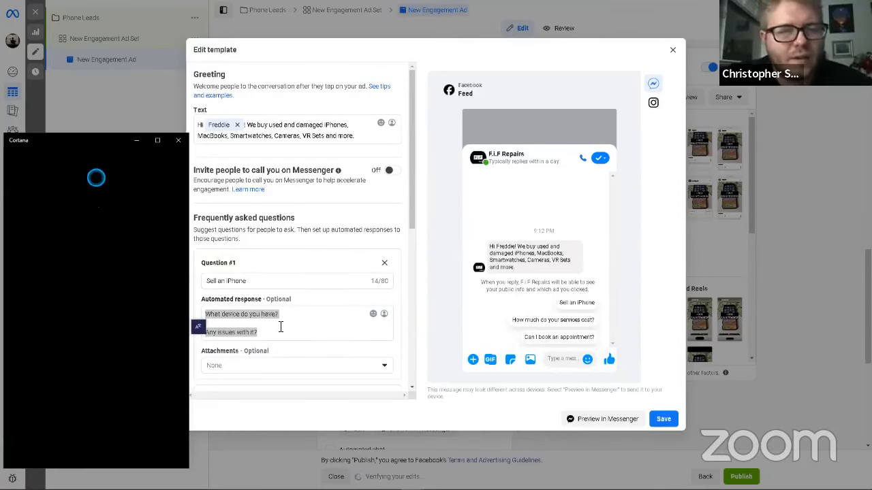
pyautogui.scroll(-1, 281, 327)
pyautogui.click(179, 141)
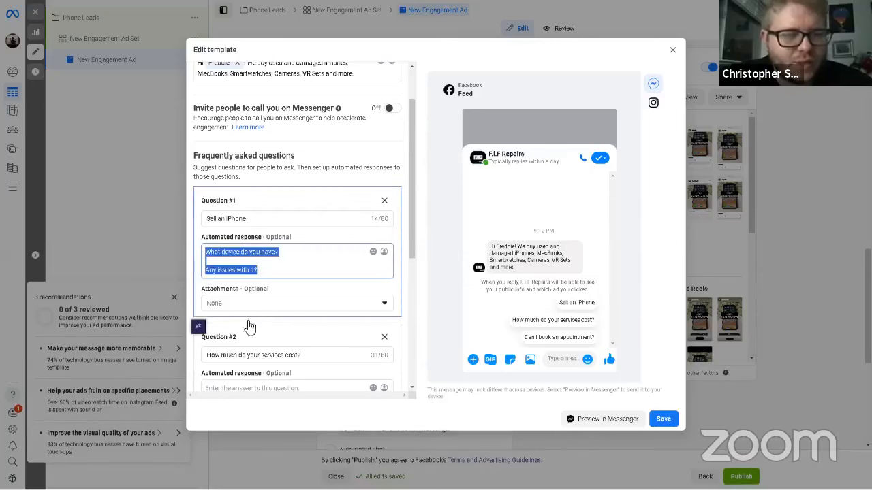
pyautogui.click(401, 250)
pyautogui.scroll(-1, 402, 247)
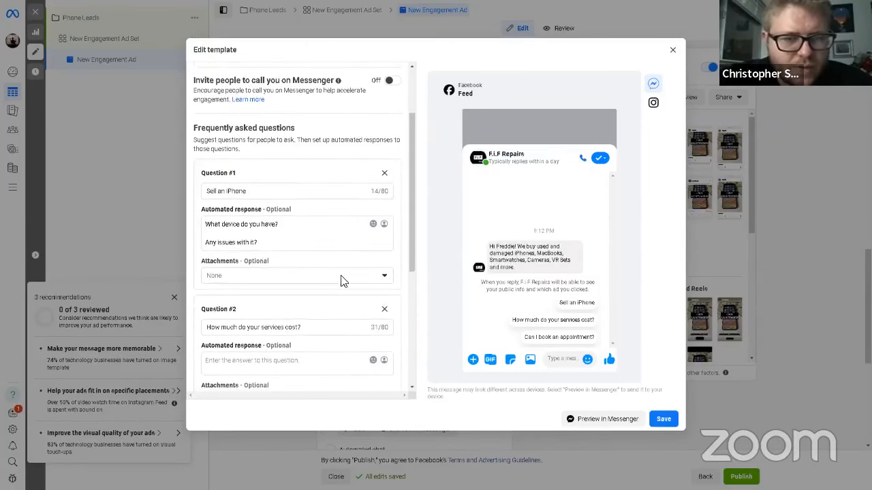
# Replace the text of the second frequently asked question with "Sell a Samsung" and open its automated response for entry.
pyautogui.click(305, 327)
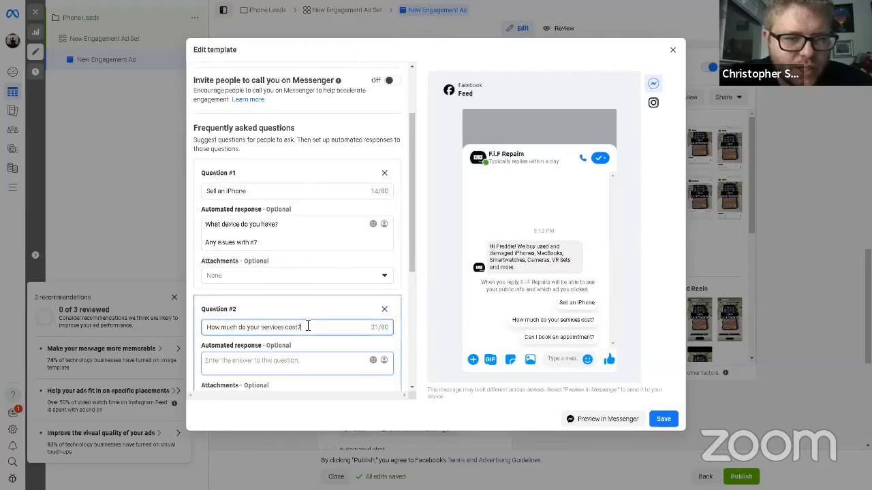
pyautogui.tripleClick(272, 327)
pyautogui.press('BackSpace')
pyautogui.write('Sell a ')
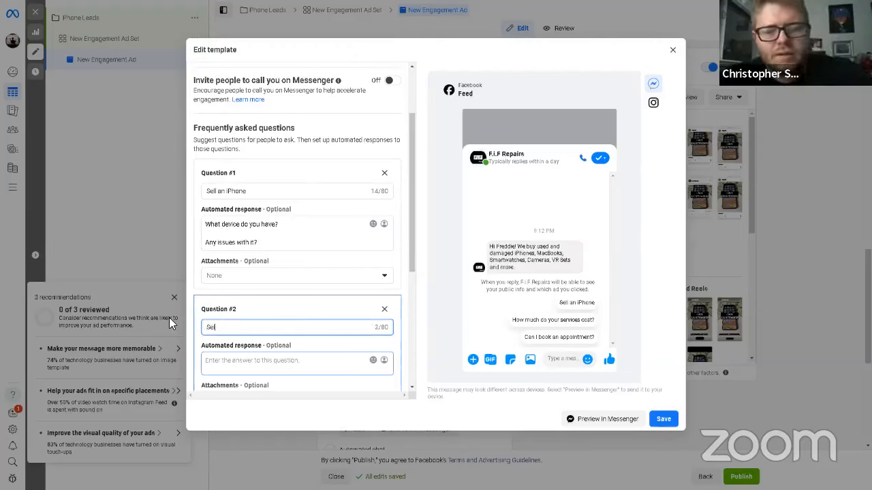
pyautogui.write('Samsu')
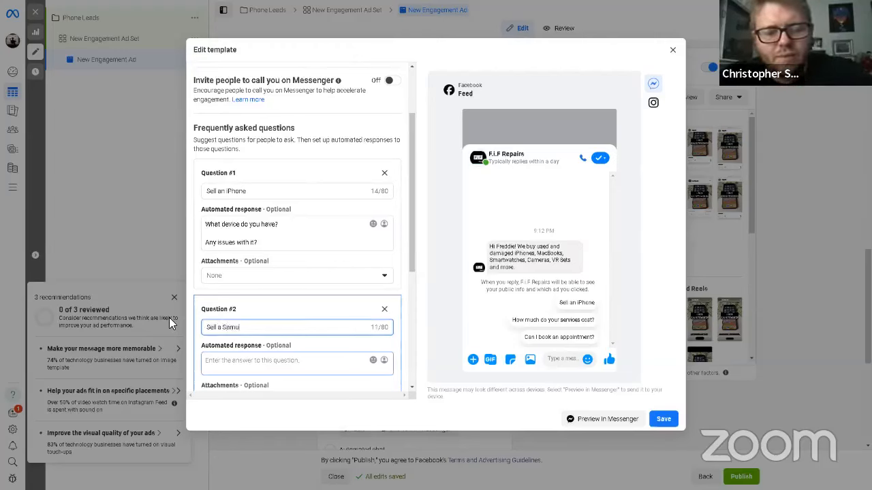
pyautogui.press('BackSpace')
pyautogui.press('BackSpace')
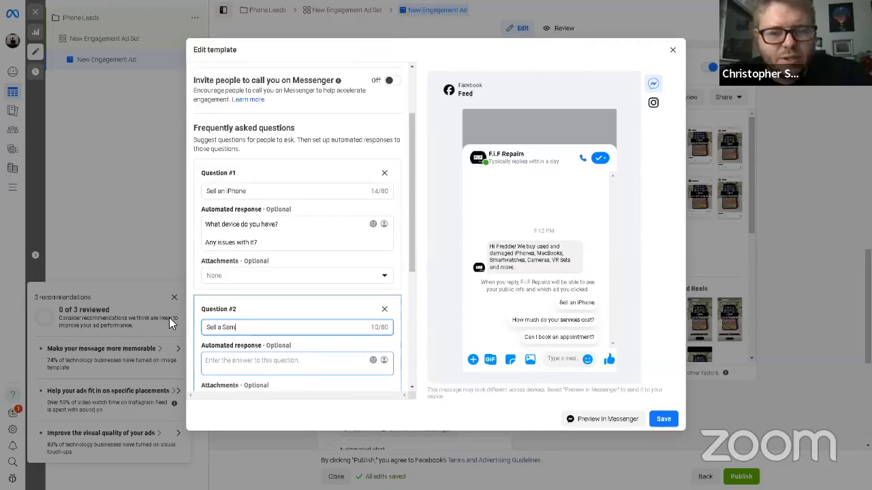
pyautogui.write('sung')
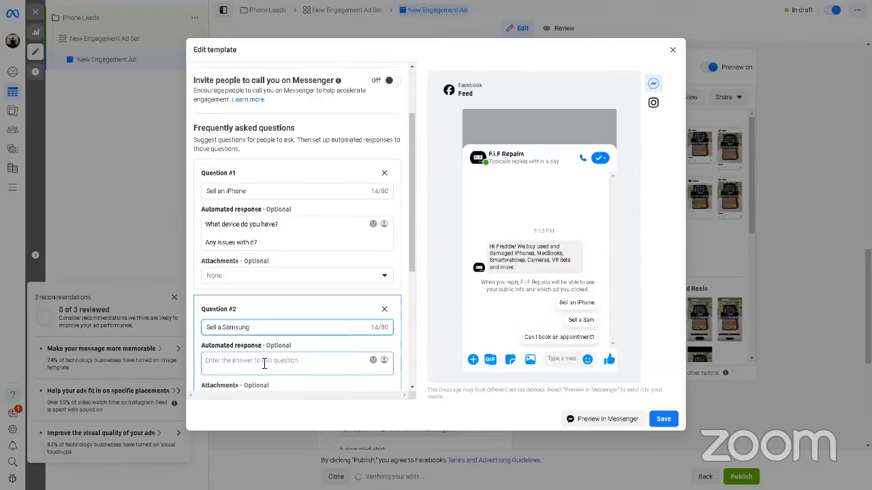
pyautogui.click(264, 363)
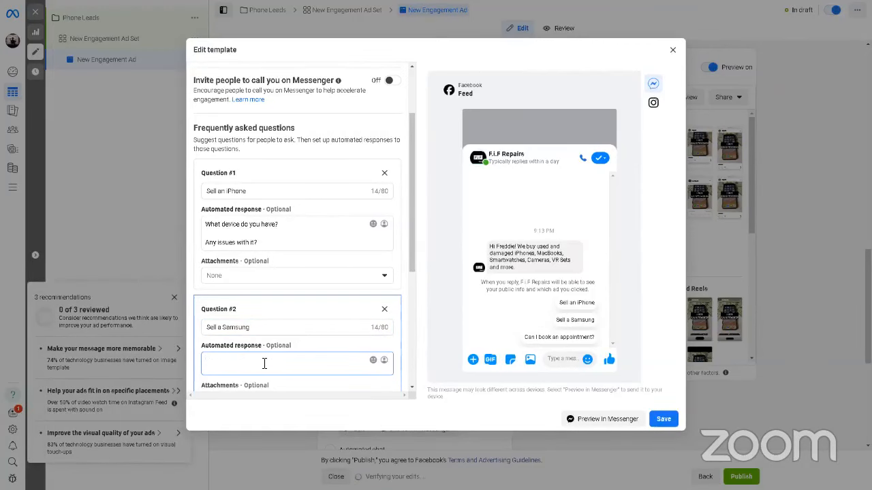
# Enter "What device do you have?" and, below a blank line, "Any issues with it?" as the "Sell a Samsung" question's automated response.
pyautogui.write('What devi')
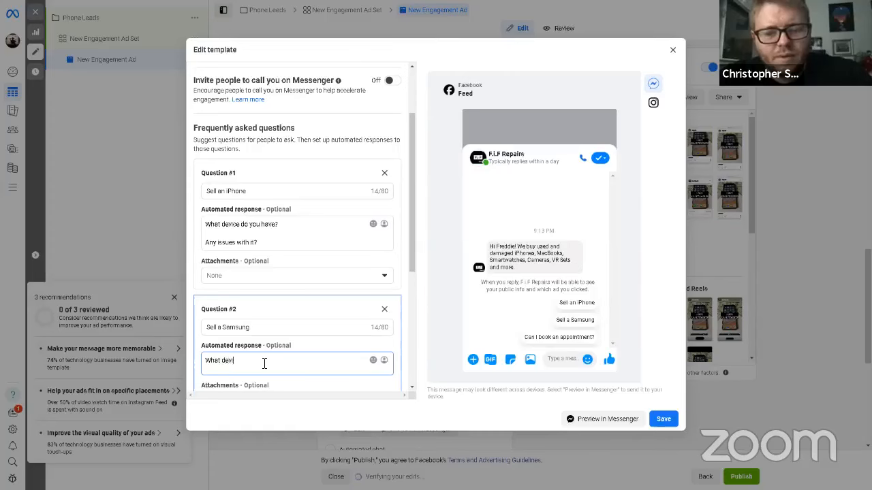
pyautogui.write('ce do you')
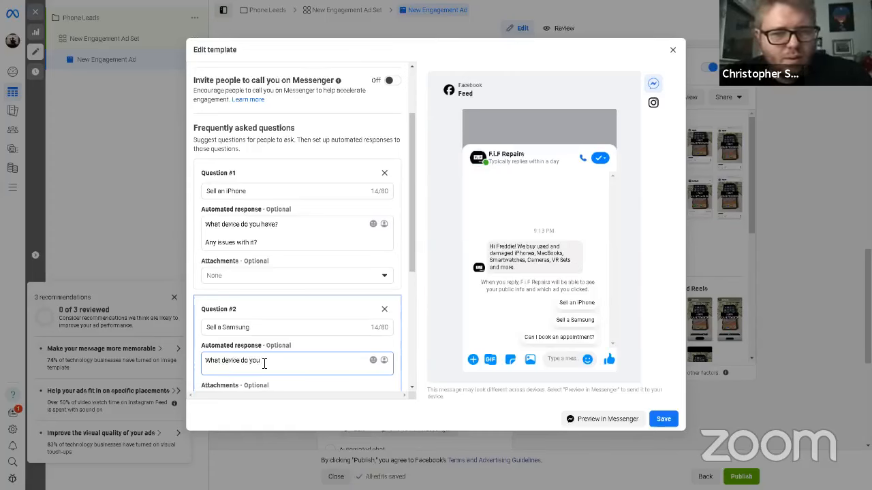
pyautogui.write(' have?')
pyautogui.press('Return')
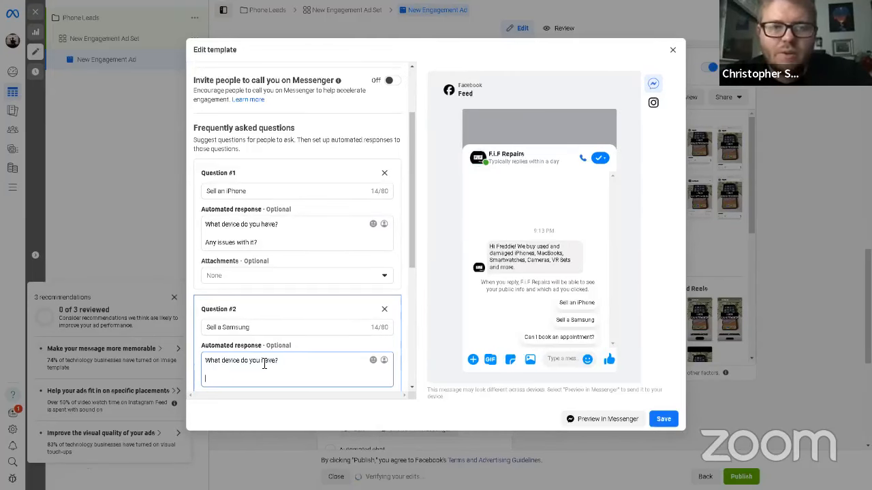
pyautogui.write('Wha')
pyautogui.press('BackSpace')
pyautogui.press('BackSpace')
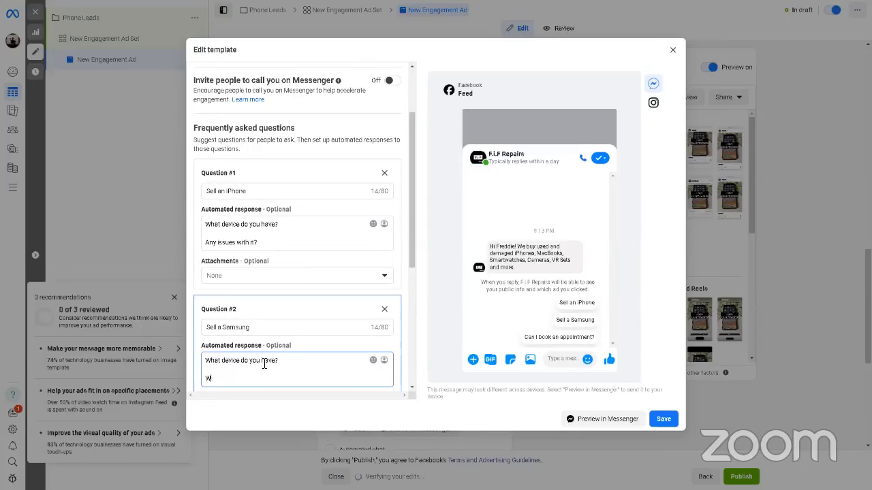
pyautogui.press('BackSpace')
pyautogui.write('Any')
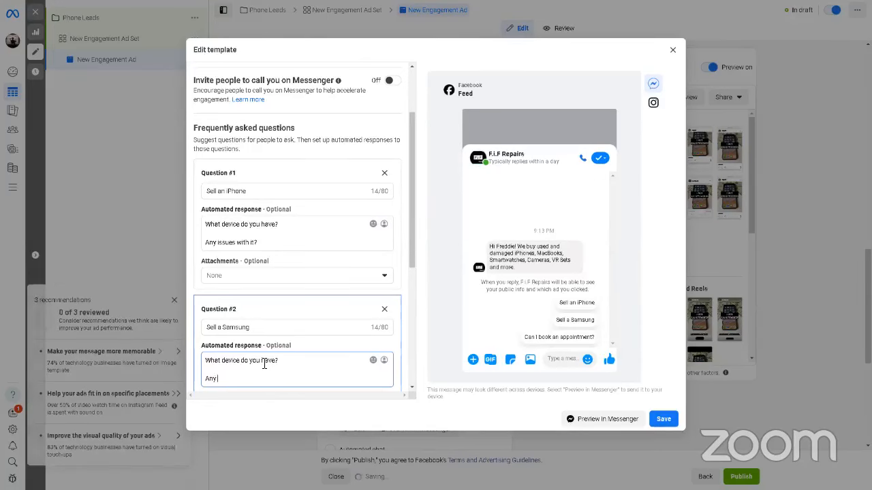
pyautogui.write(' issues with it?')
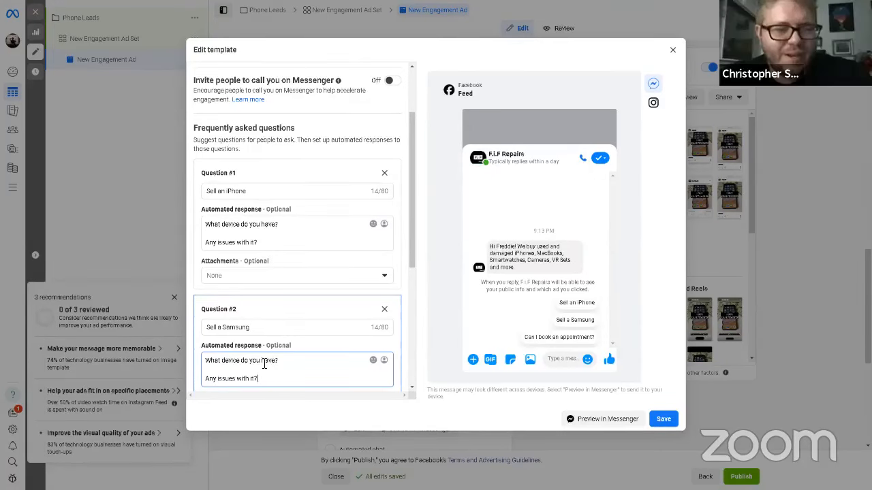
# Replace the text of the third frequently asked question with "Sell something else".
pyautogui.scroll(-3, 338, 318)
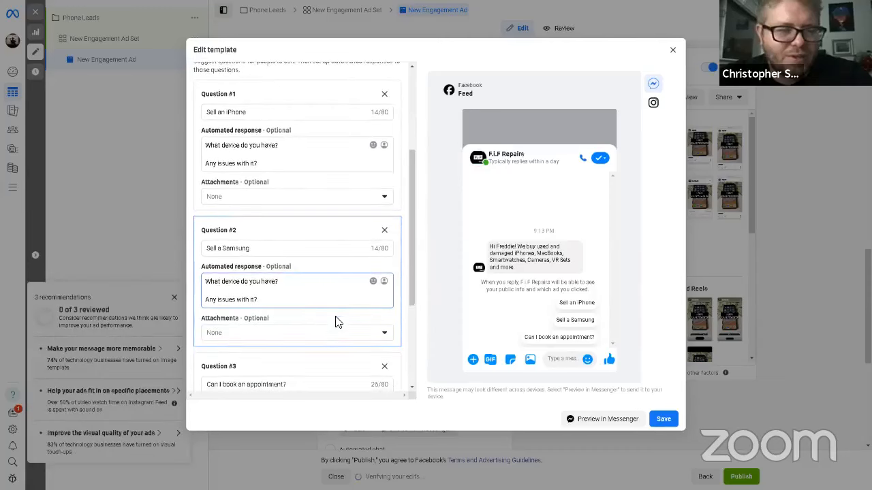
pyautogui.scroll(-1, 304, 314)
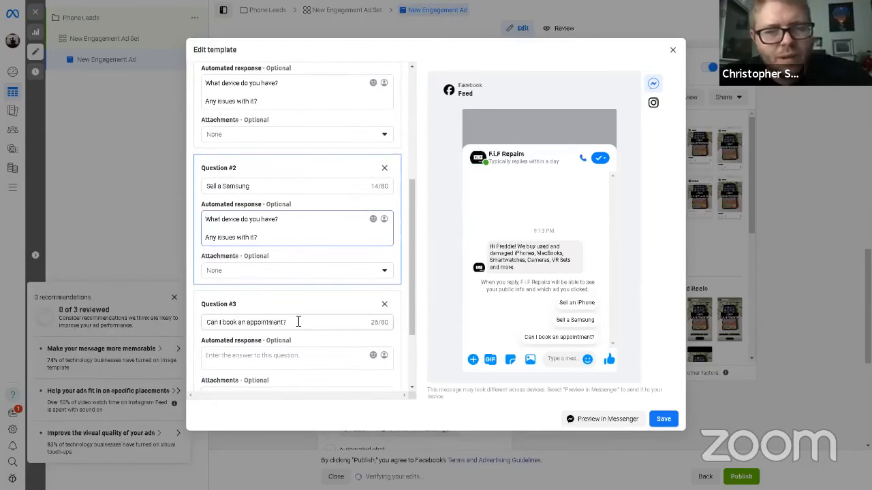
pyautogui.click(297, 322)
pyautogui.moveTo(290, 323); pyautogui.dragTo(206, 325)
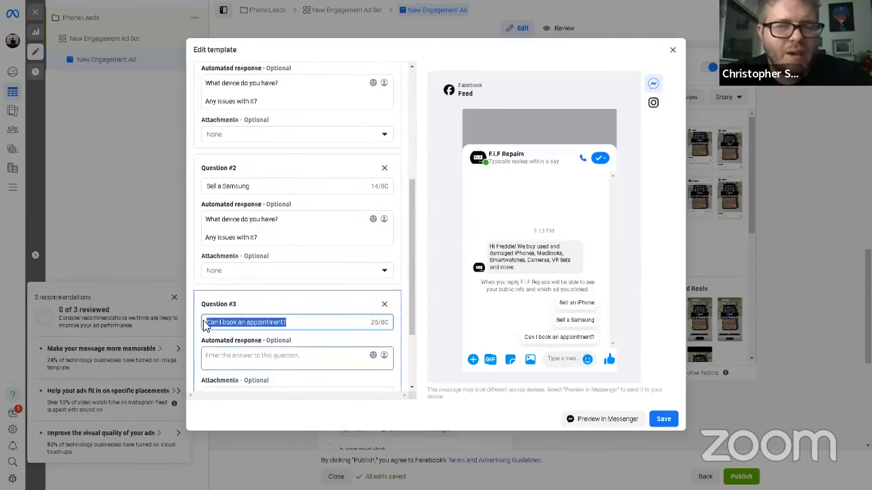
pyautogui.press('BackSpace')
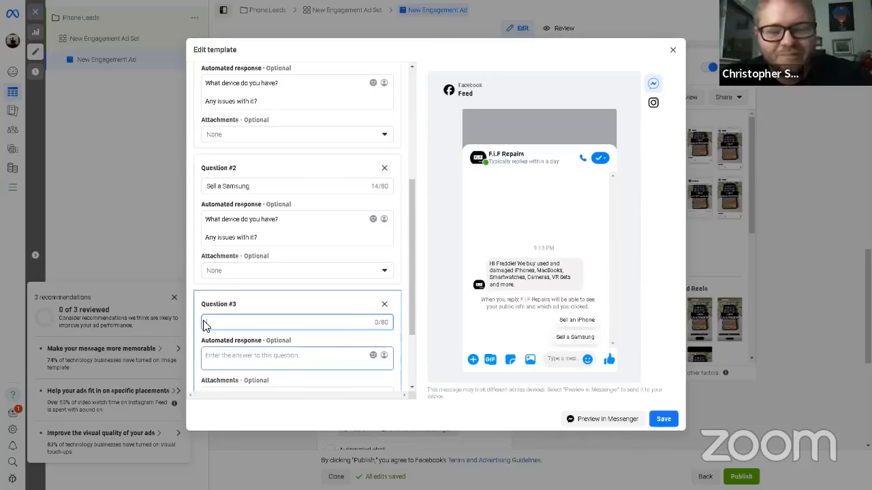
pyautogui.write('Sell something els')
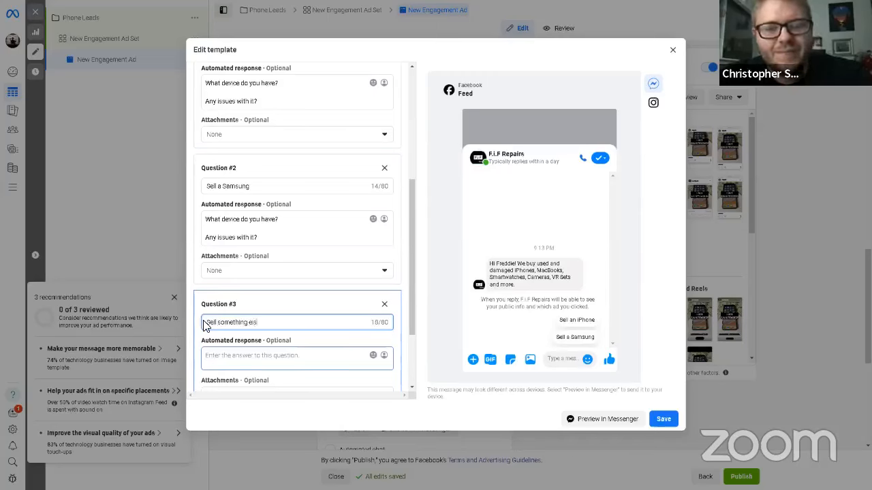
pyautogui.write('e')
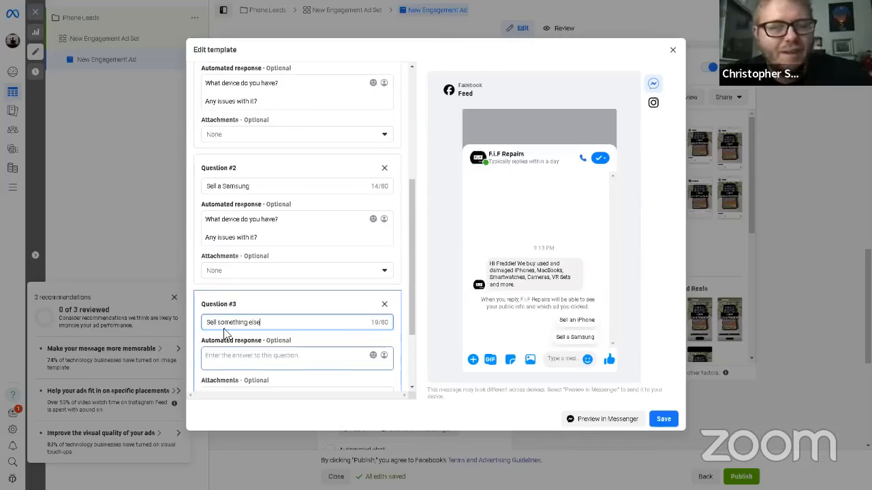
# Give the third question the automated response "What device do you have?", a blank line and "Any issues with it?", and save the template.
pyautogui.click(278, 355)
pyautogui.write('What device')
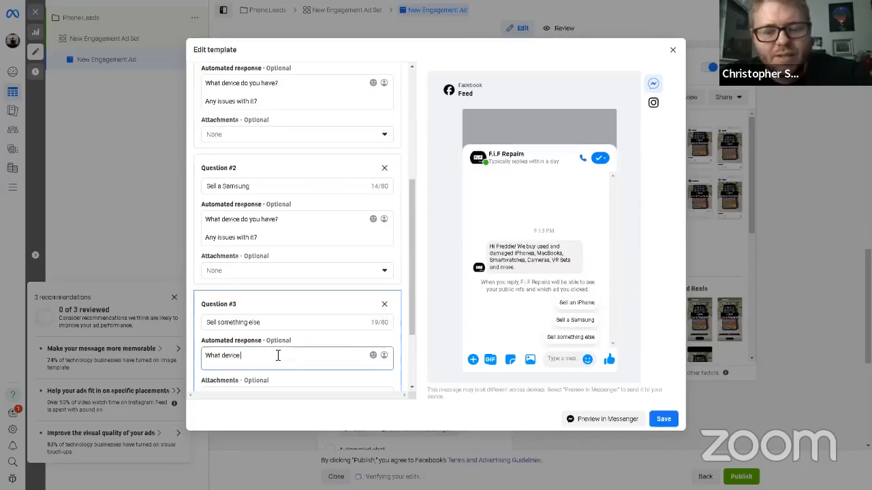
pyautogui.write(' do you have')
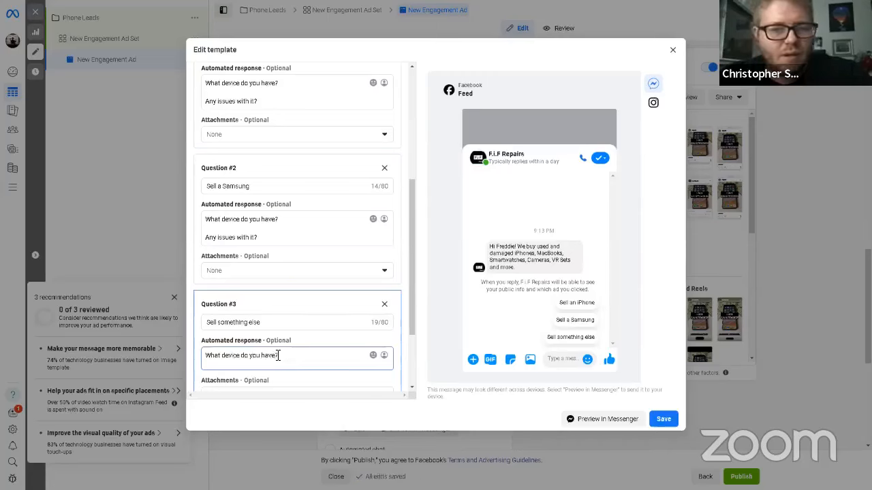
pyautogui.write('?')
pyautogui.press('Return')
pyautogui.press('Return')
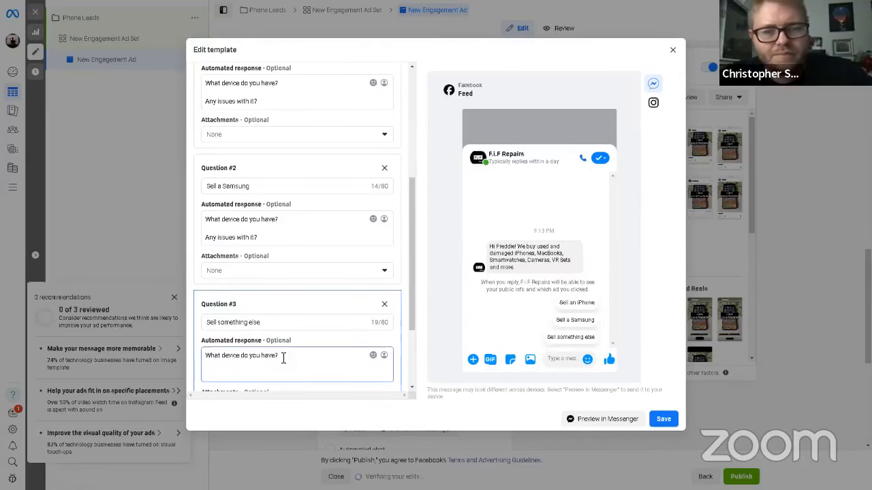
pyautogui.write('Any issues with it?')
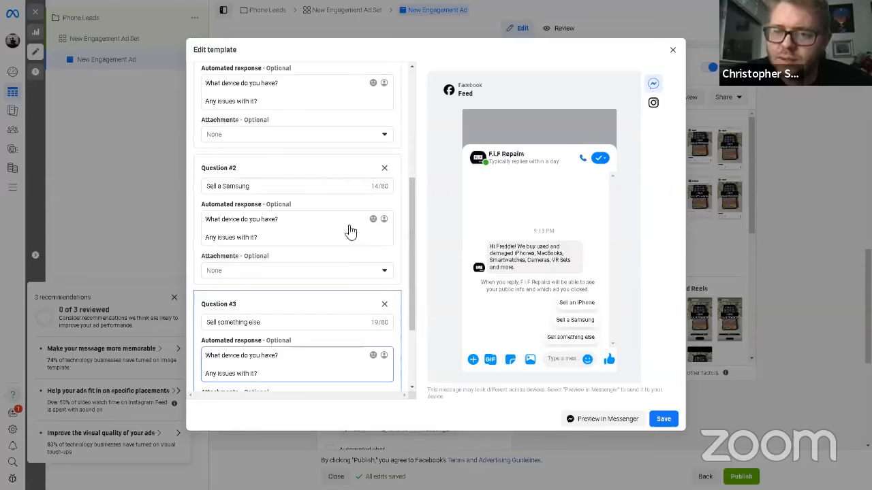
pyautogui.click(399, 261)
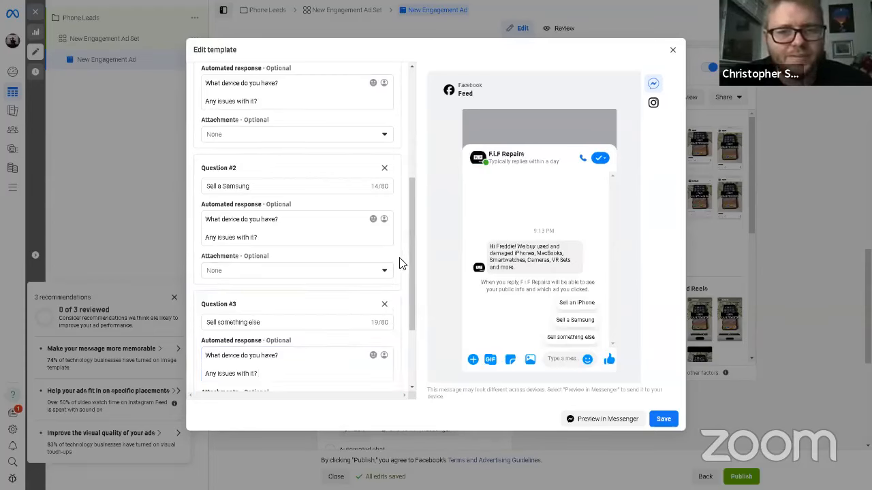
pyautogui.click(663, 419)
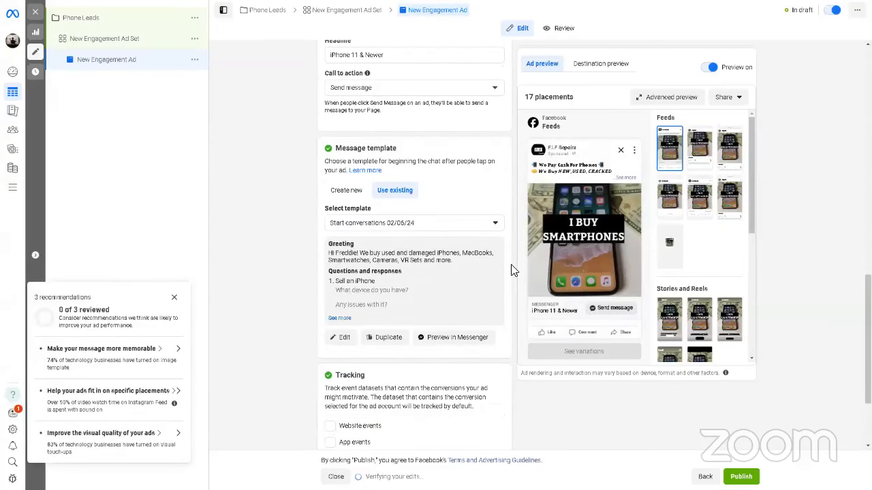
# Dismiss the recommendations and quickly duplicate the ad "New Engagement Ad" within its ad set.
pyautogui.scroll(7, 512, 271)
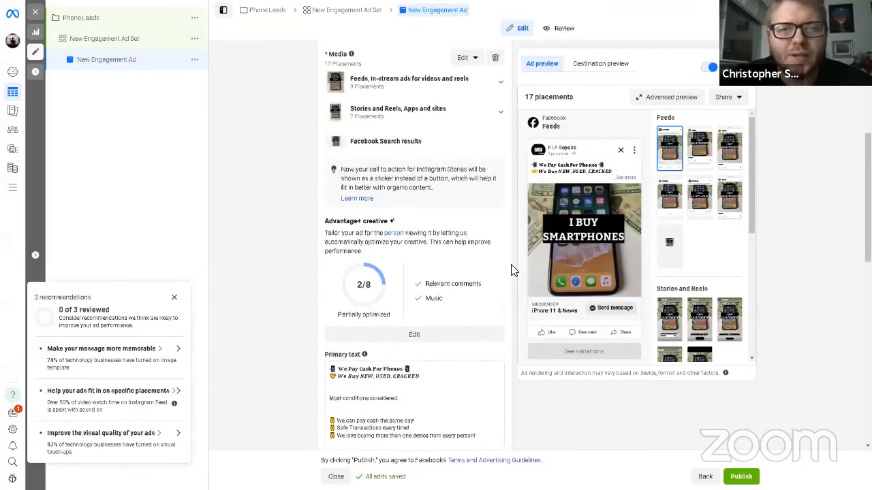
pyautogui.scroll(4, 512, 270)
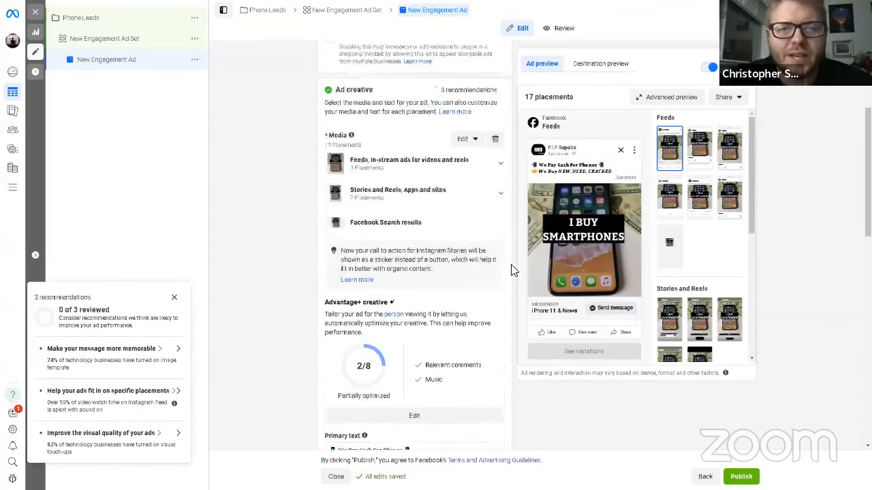
pyautogui.click(174, 301)
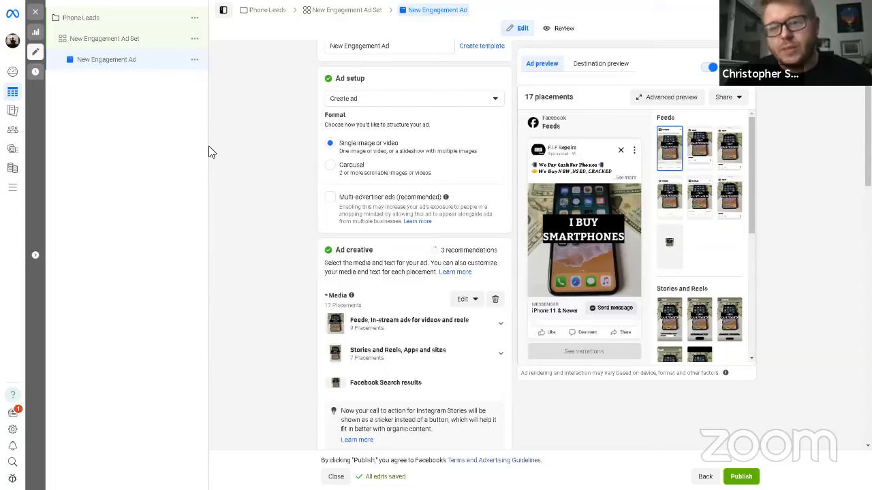
pyautogui.click(195, 61)
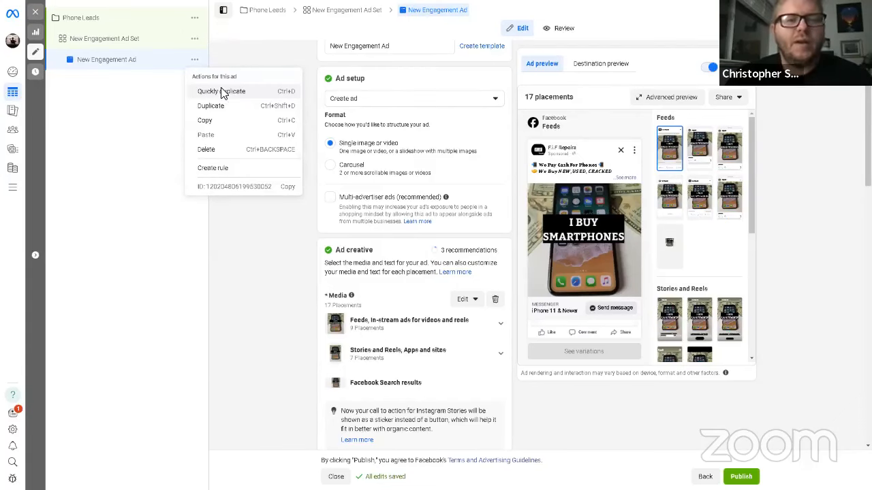
pyautogui.click(221, 92)
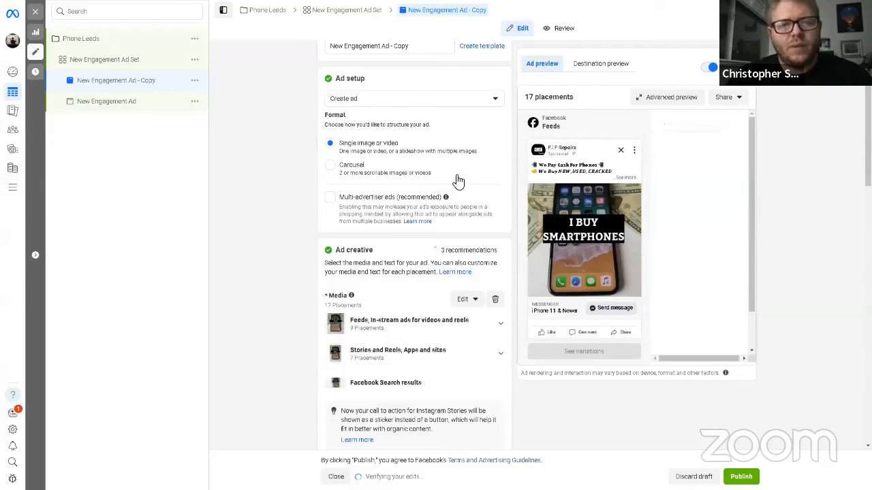
# Replace the duplicated ad's media with the "I BUY NEW IPHONES" account image, keeping the recommended placement crops.
pyautogui.click(496, 297)
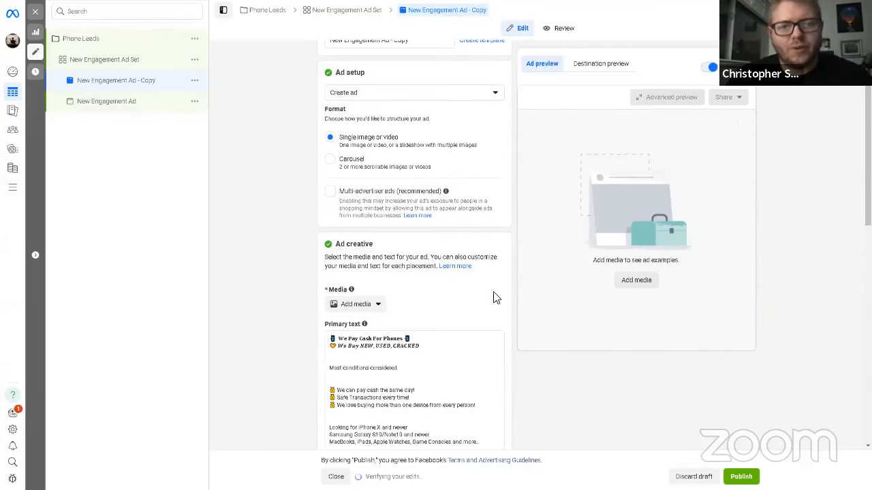
pyautogui.click(377, 307)
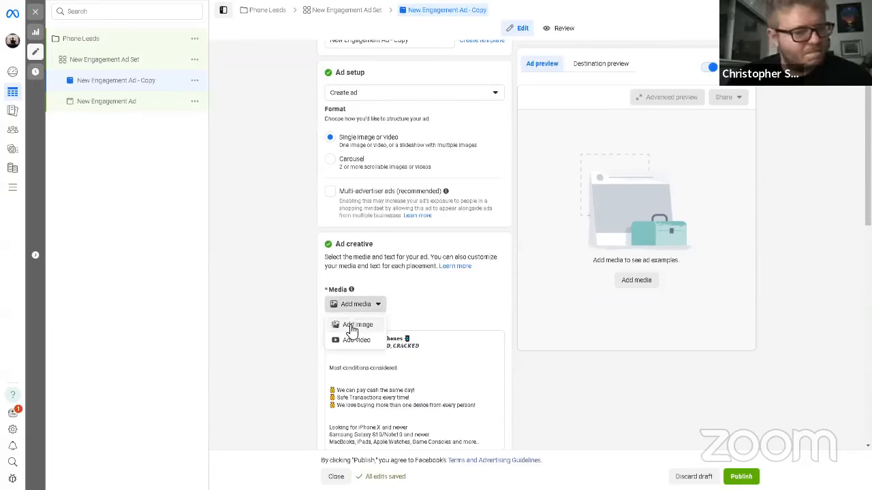
pyautogui.click(352, 324)
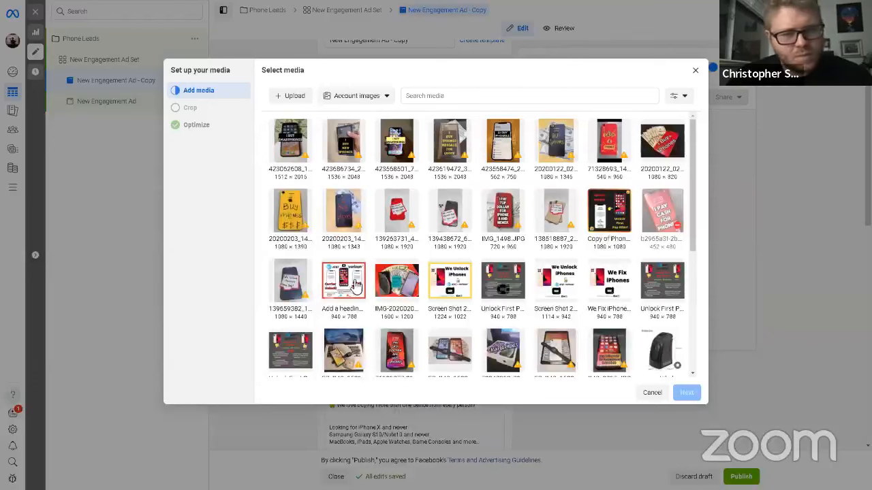
pyautogui.click(346, 146)
pyautogui.click(681, 393)
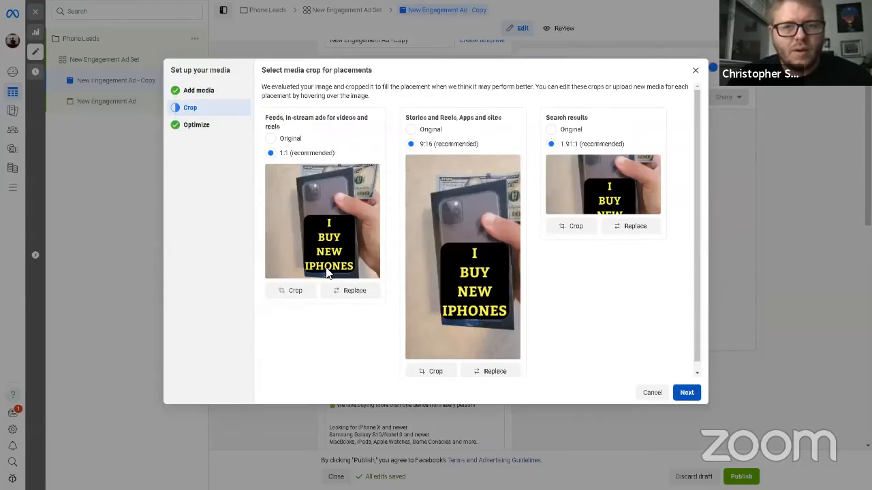
pyautogui.click(196, 126)
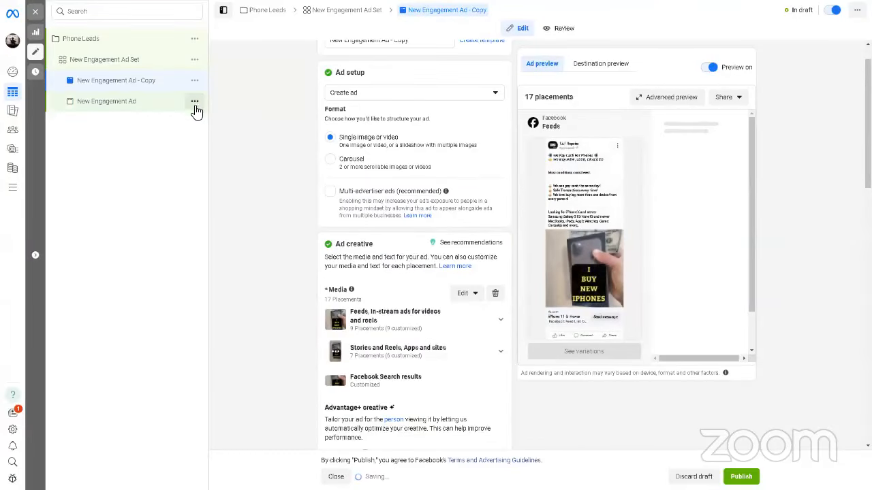
# Quickly duplicate "New Engagement Ad" and replace the copy's media with the yellow-label "I BUY SMARTPHONES" account image, keeping the recommended crops.
pyautogui.click(195, 101)
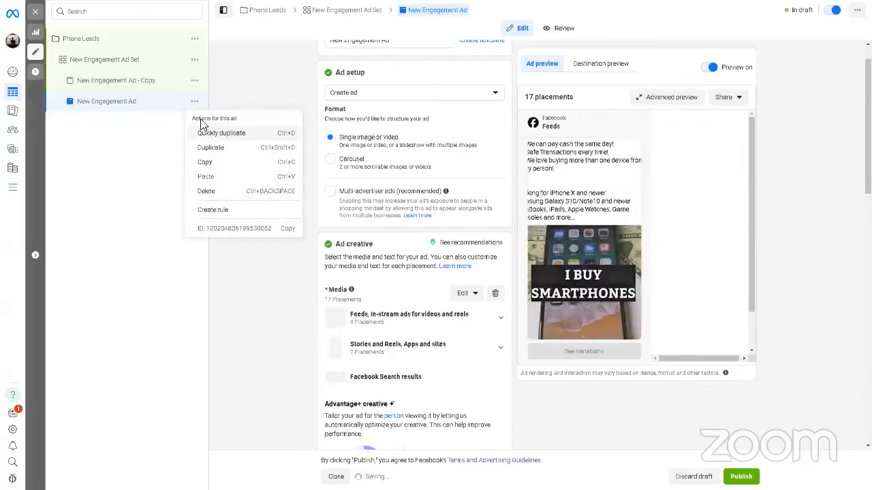
pyautogui.click(235, 133)
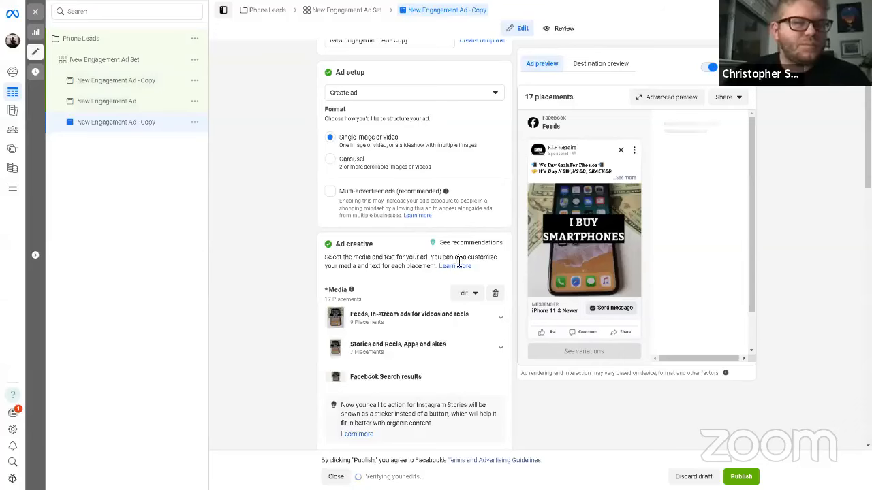
pyautogui.click(495, 294)
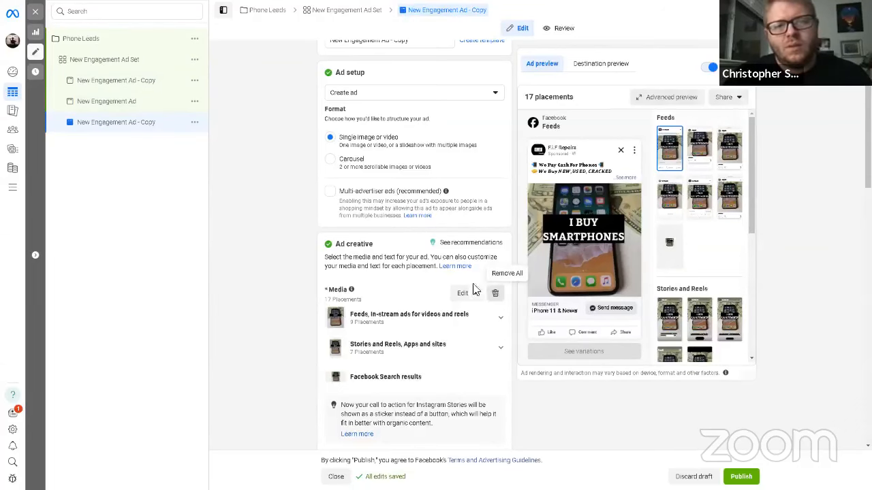
pyautogui.click(369, 305)
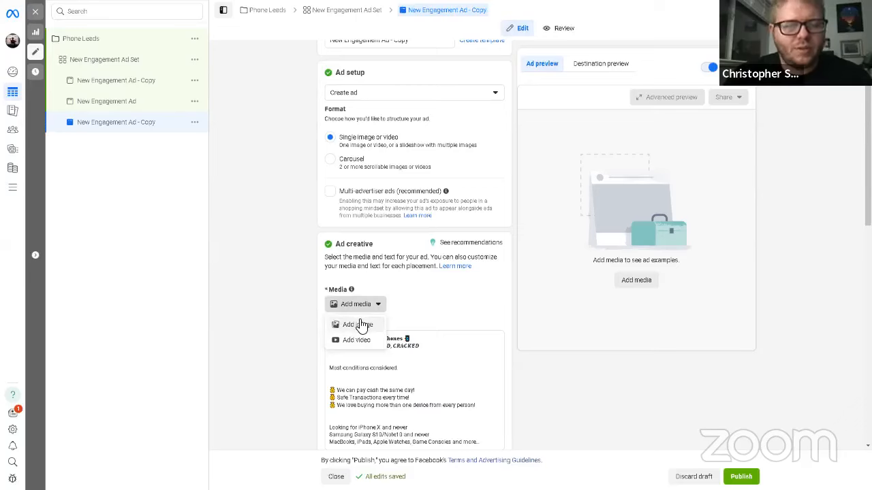
pyautogui.click(359, 325)
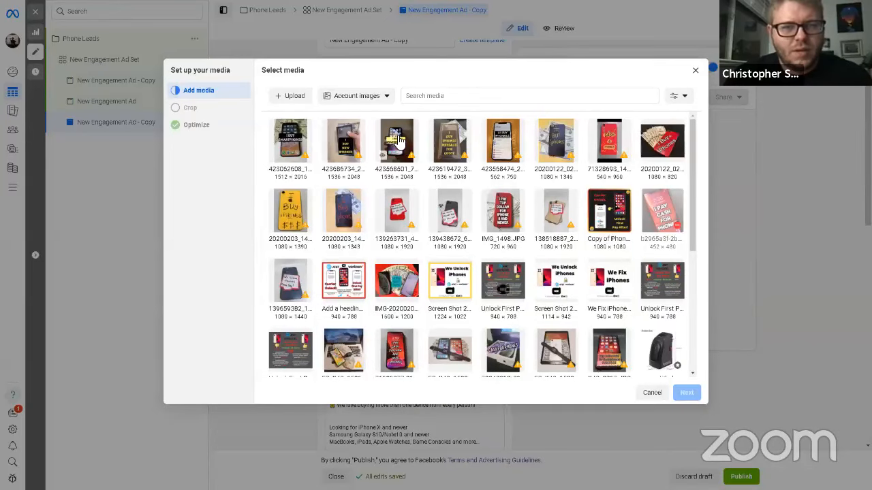
pyautogui.click(383, 153)
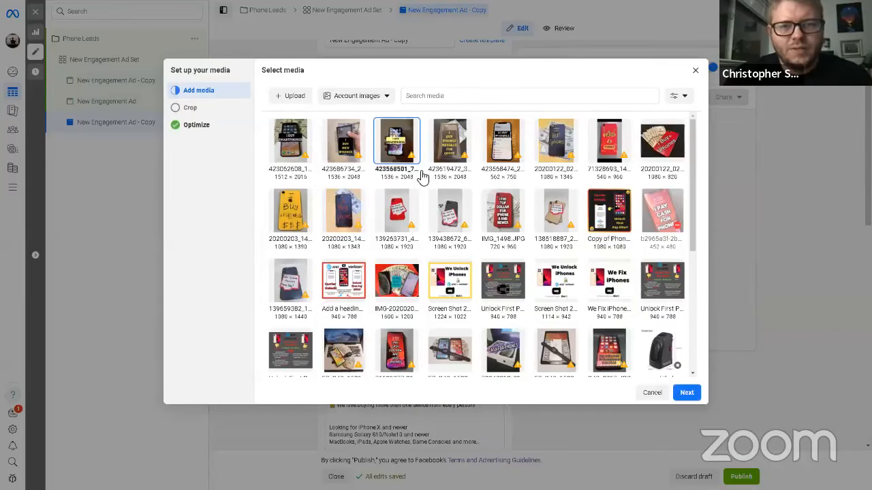
pyautogui.click(686, 394)
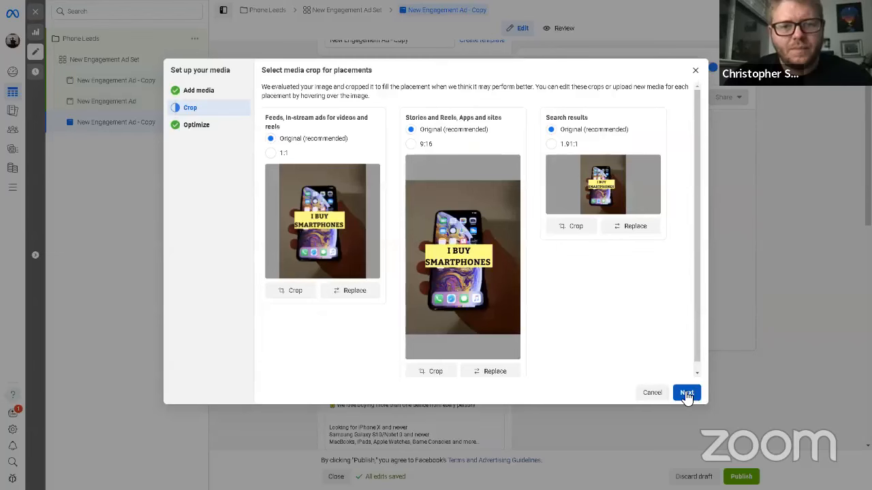
pyautogui.click(686, 394)
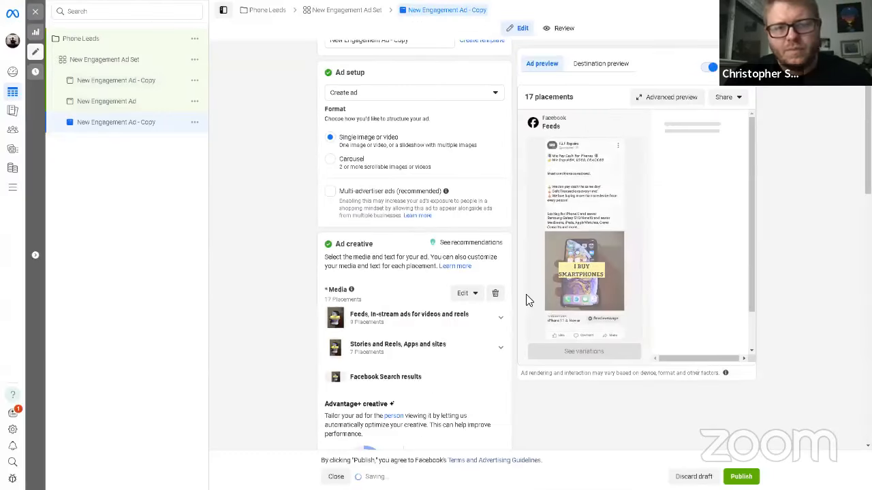
# Quickly duplicate the yellow-label smartphone ad and swap the new copy's media for the "I BUY IPHONES MESSAGE FOR QUOTE" account image with original crops.
pyautogui.click(196, 124)
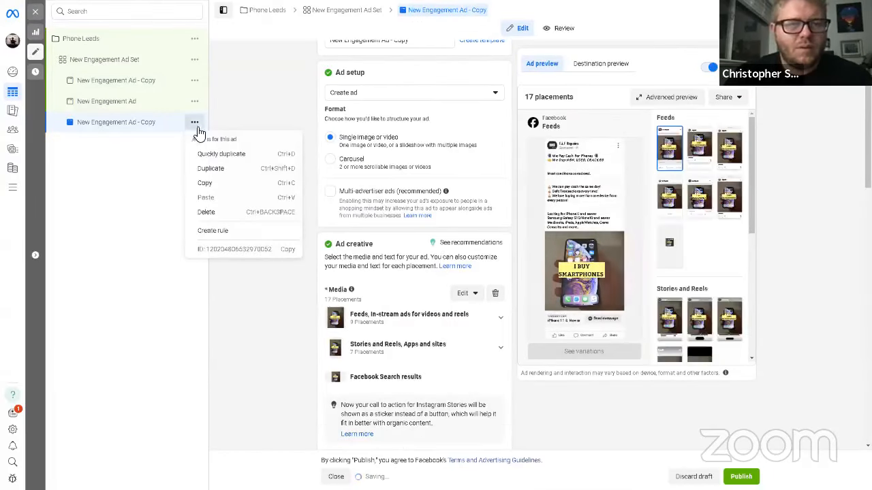
pyautogui.click(211, 150)
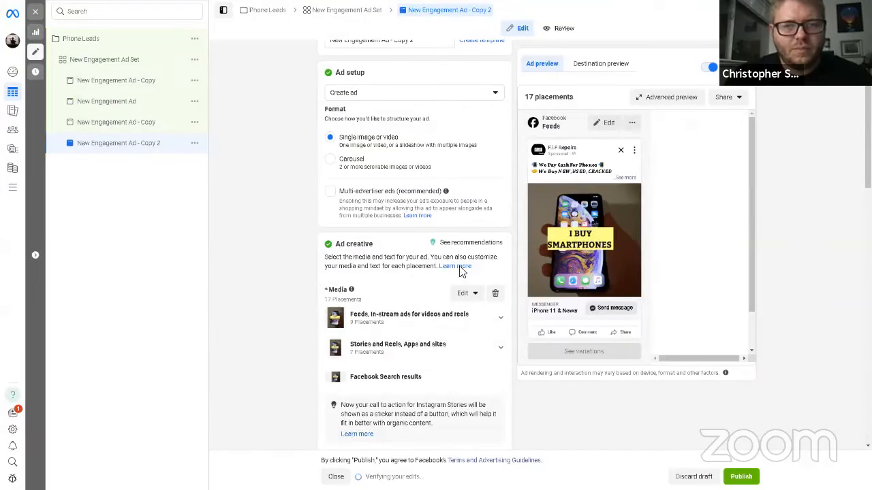
pyautogui.click(495, 292)
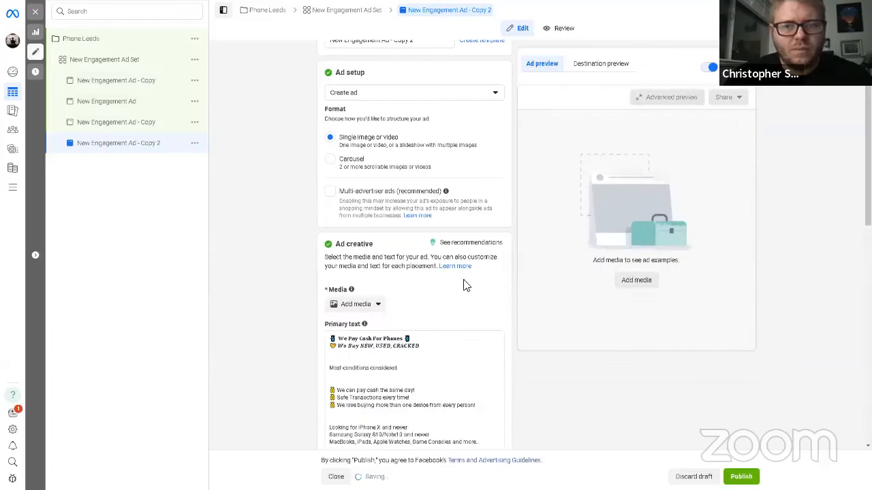
pyautogui.click(365, 306)
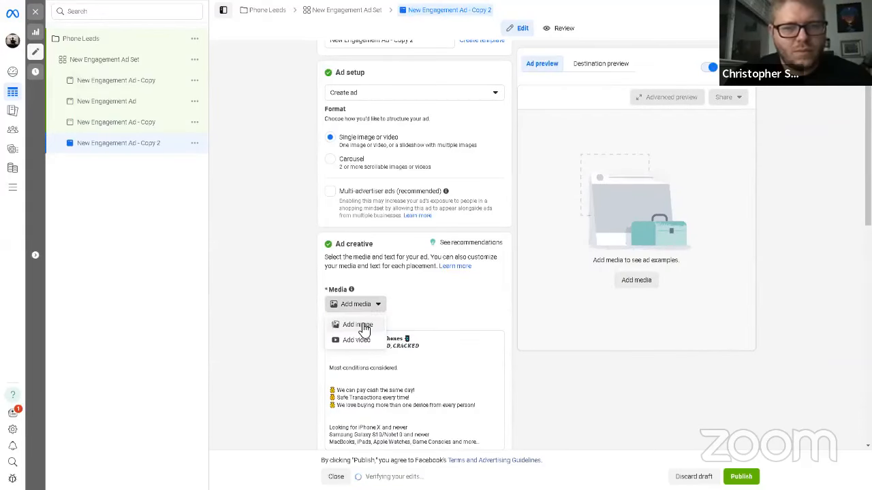
pyautogui.click(362, 327)
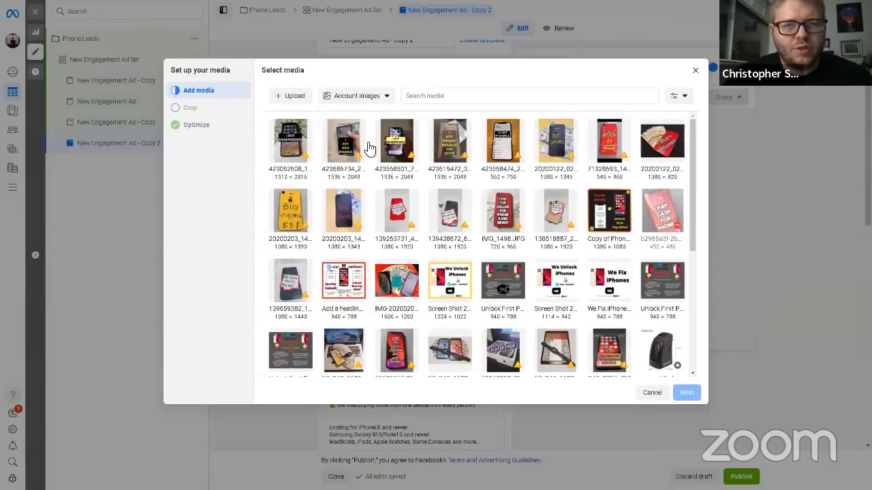
pyautogui.click(458, 143)
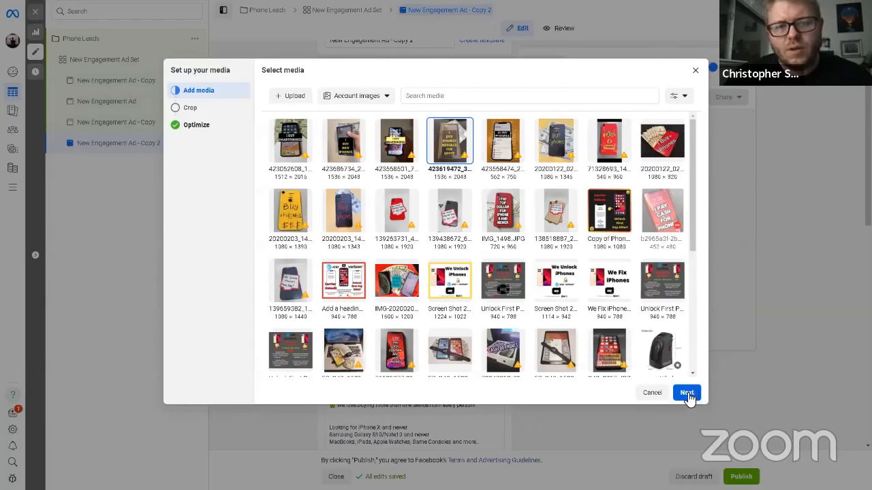
pyautogui.click(686, 393)
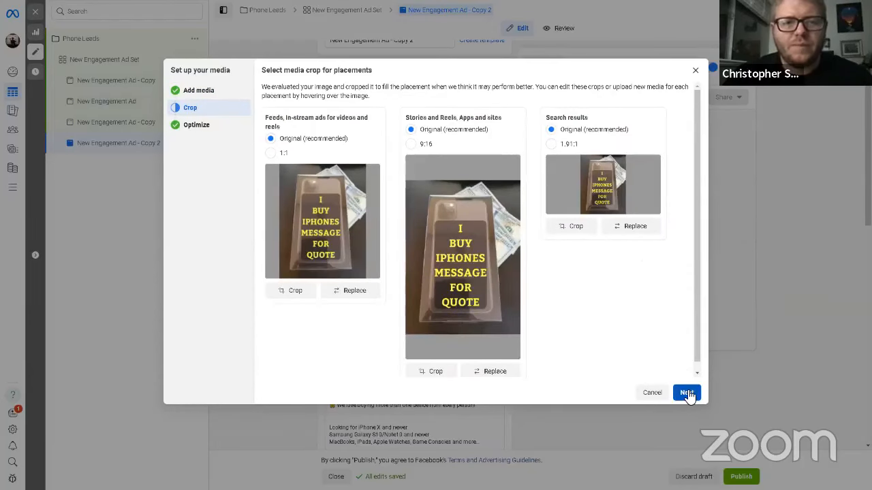
pyautogui.click(687, 393)
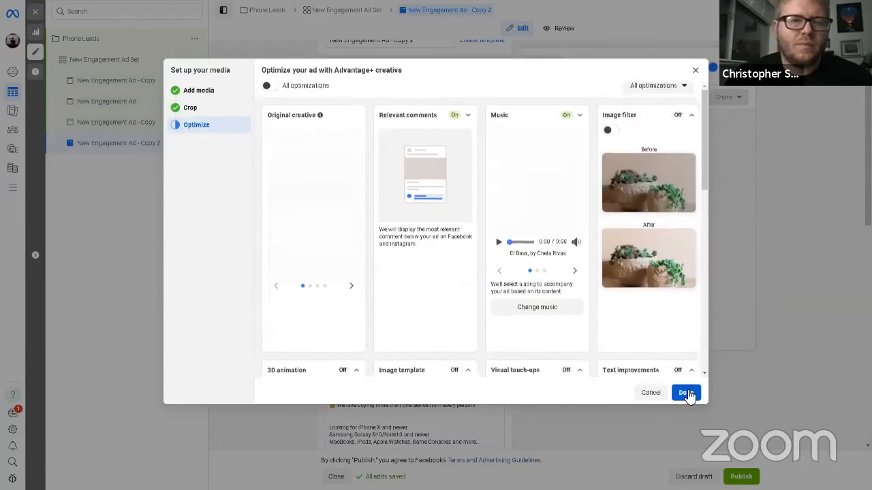
pyautogui.click(686, 393)
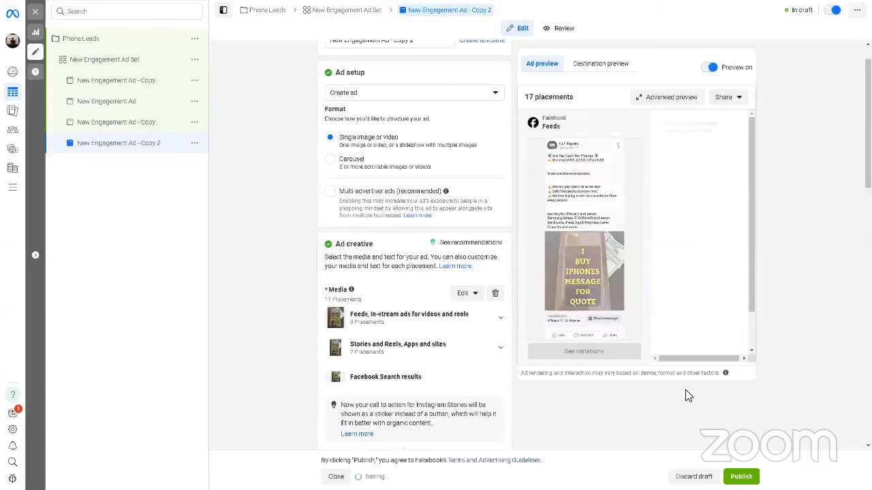
# Quickly duplicate "New Engagement Ad - Copy 2" and replace the duplicate's media with the "I BUY IPHONES" phone settings image, keeping the recommended crops.
pyautogui.click(195, 143)
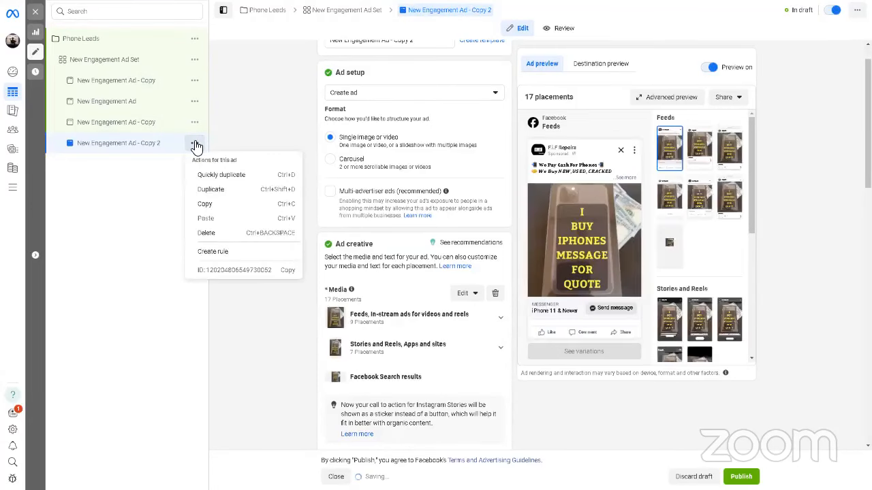
pyautogui.click(230, 176)
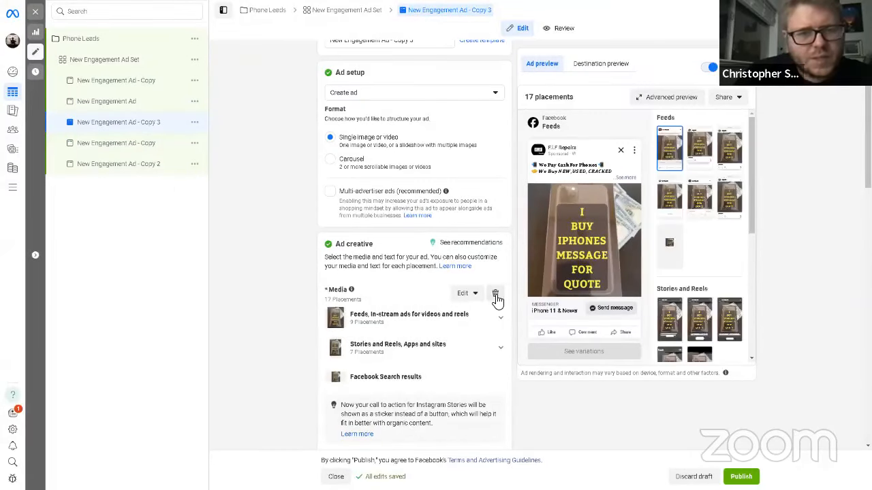
pyautogui.click(496, 296)
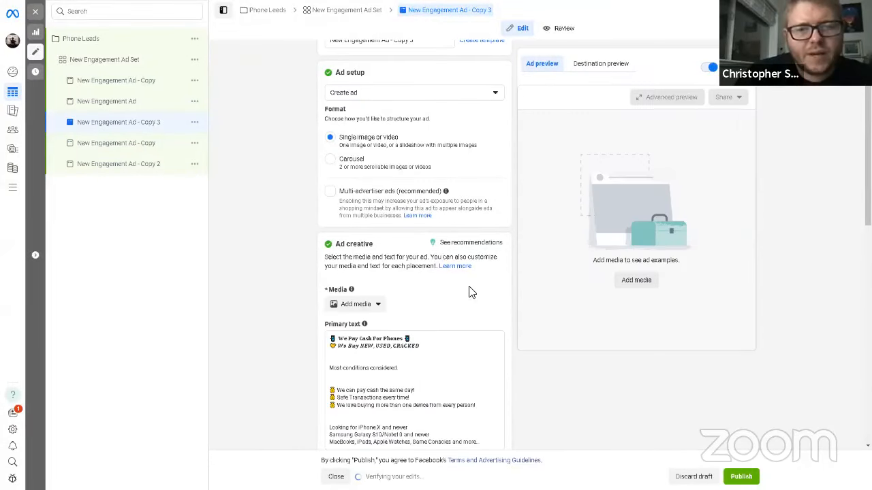
pyautogui.click(369, 308)
pyautogui.click(374, 331)
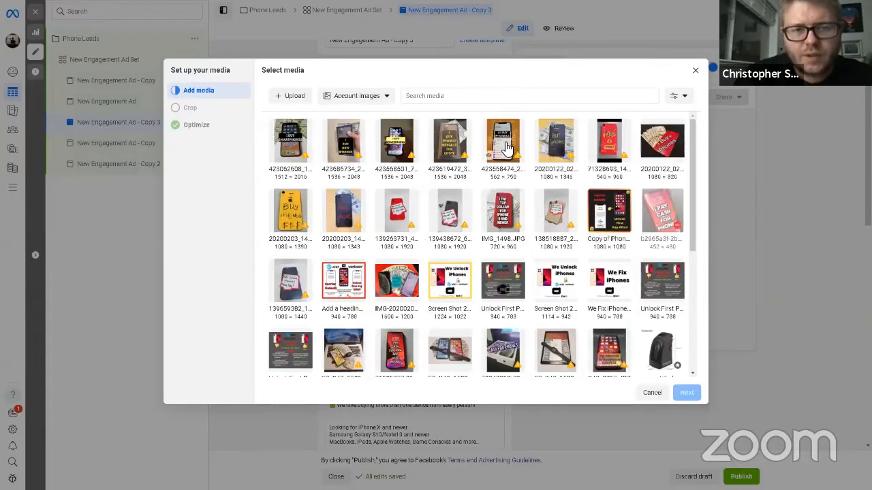
pyautogui.click(504, 143)
pyautogui.click(679, 390)
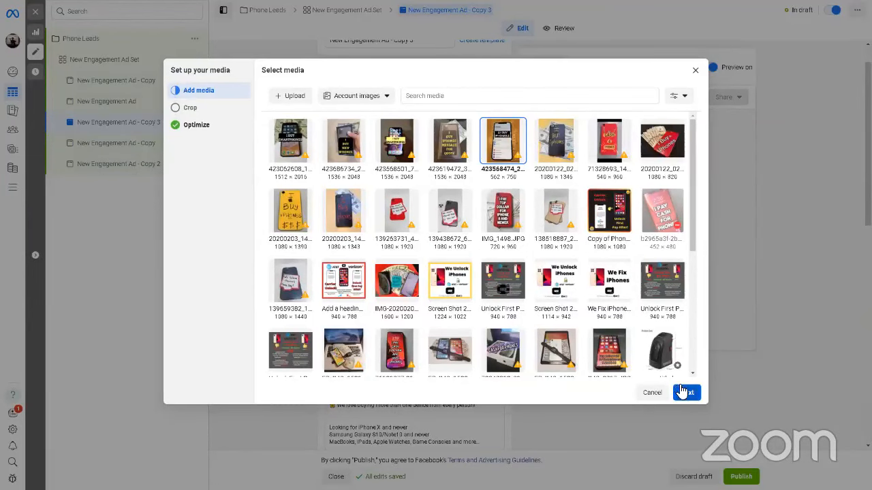
pyautogui.click(684, 393)
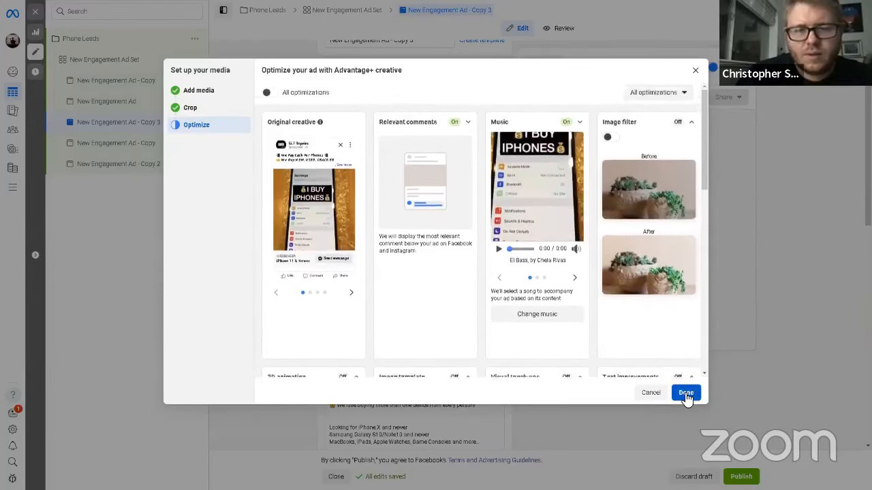
pyautogui.click(685, 393)
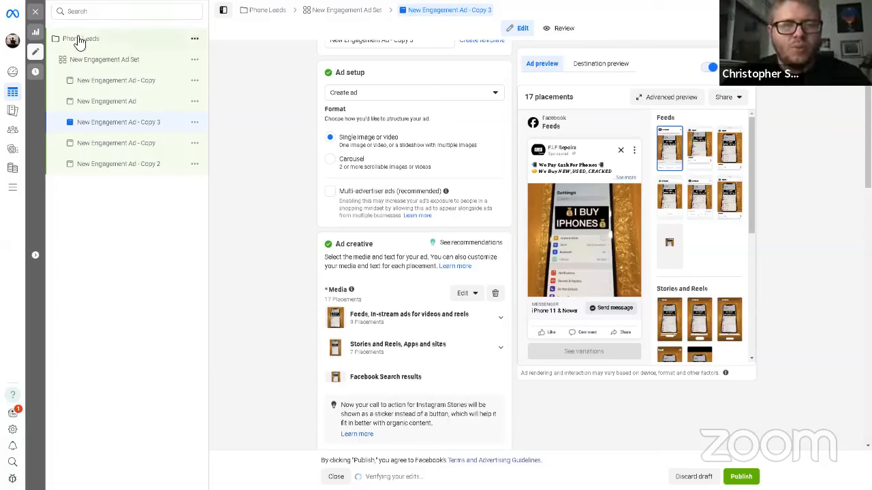
# Close the single-ad editor, select all five ads, open them for editing together and publish them.
pyautogui.click(38, 15)
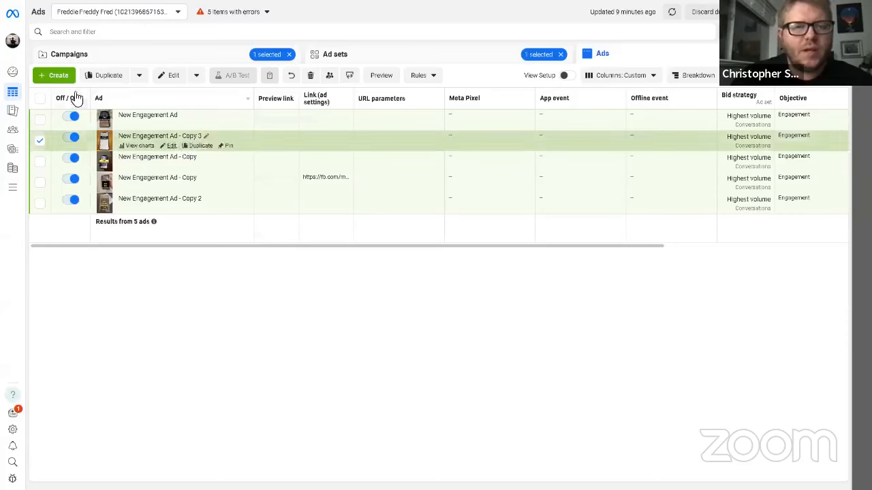
pyautogui.click(40, 101)
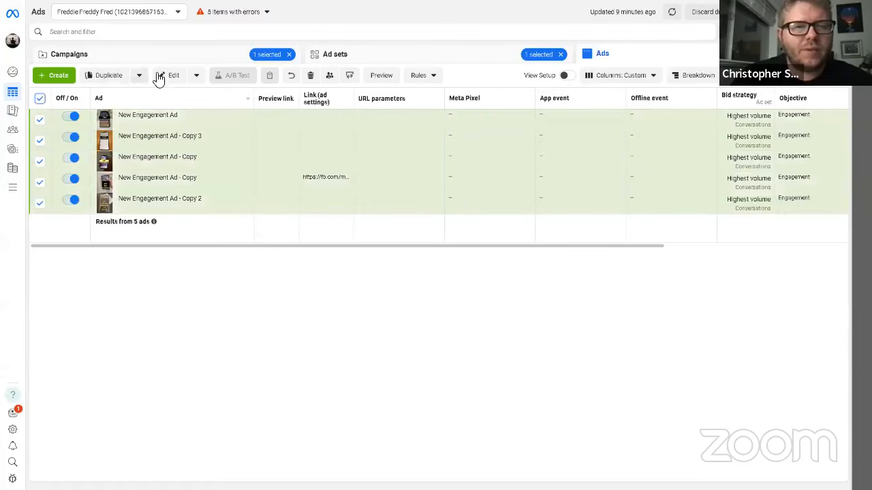
pyautogui.click(169, 77)
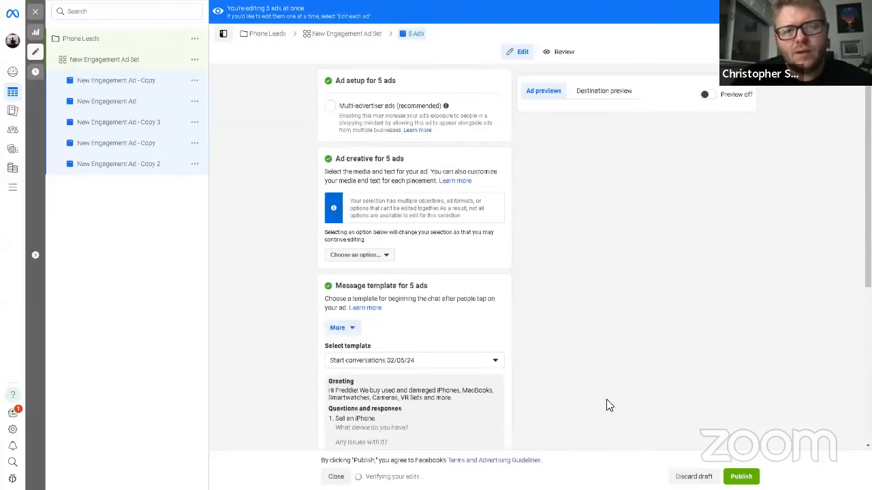
pyautogui.click(741, 476)
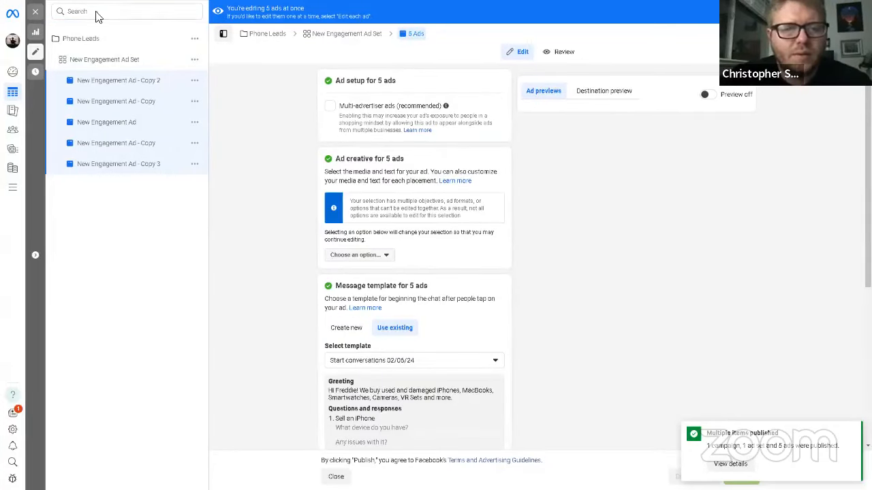
# Close the editor, show the ads table with the "Performance and clicks" column preset, and go back to the campaigns list.
pyautogui.click(35, 12)
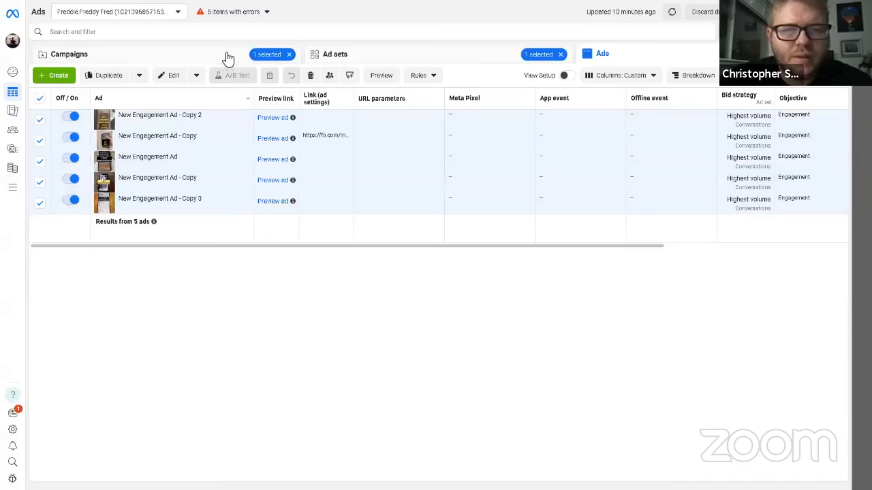
pyautogui.click(648, 75)
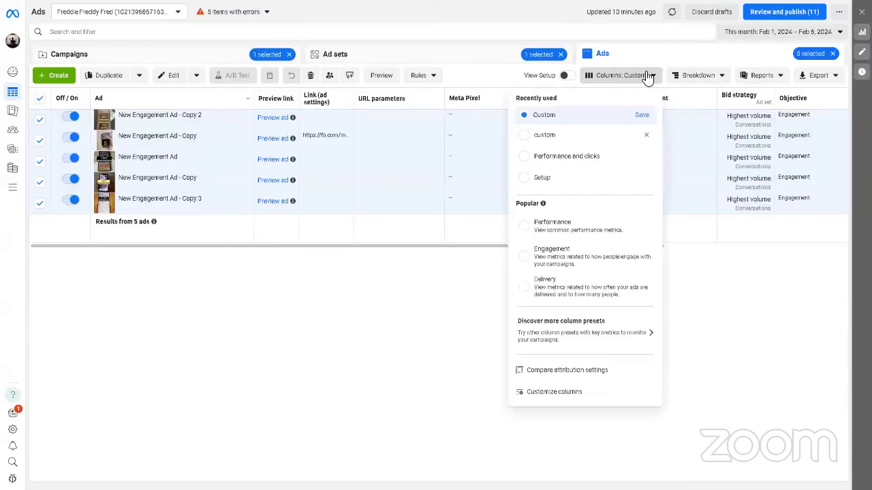
pyautogui.click(585, 158)
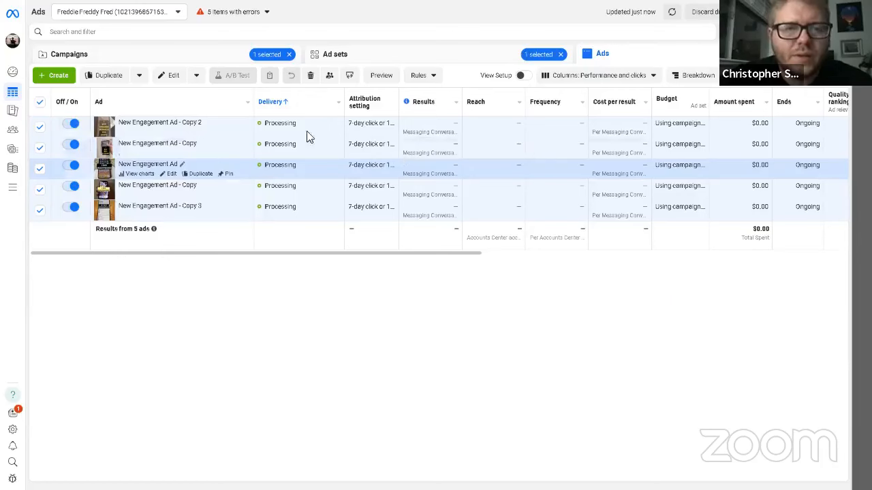
pyautogui.click(196, 58)
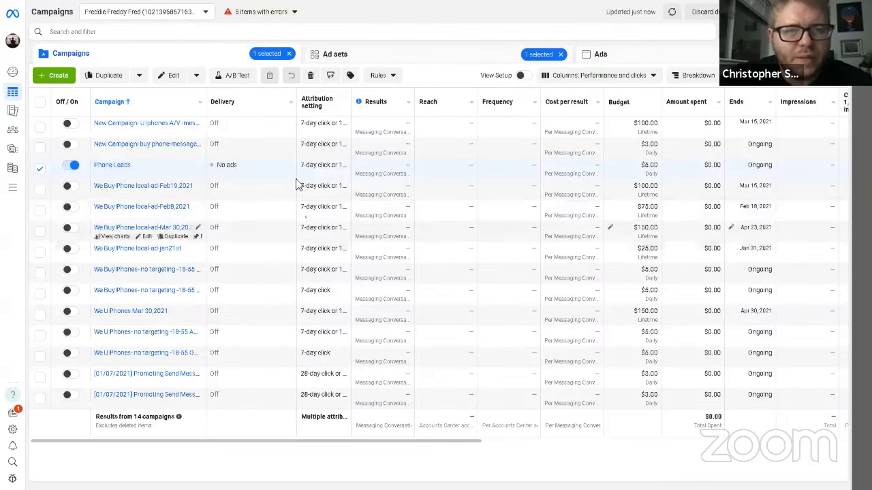
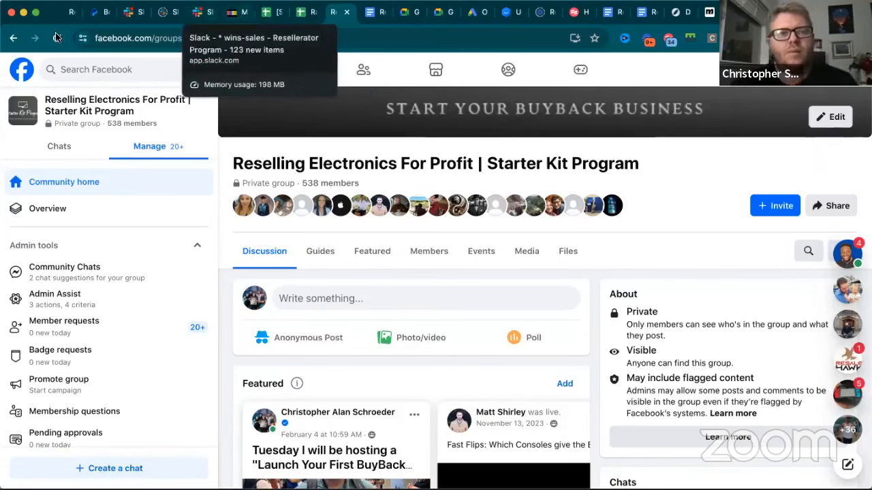
# Switch to the browser's HighLevel tab and load the ResellDeck web app at app.reselldeck.io.
pyautogui.hotkey('ctrl', '1')
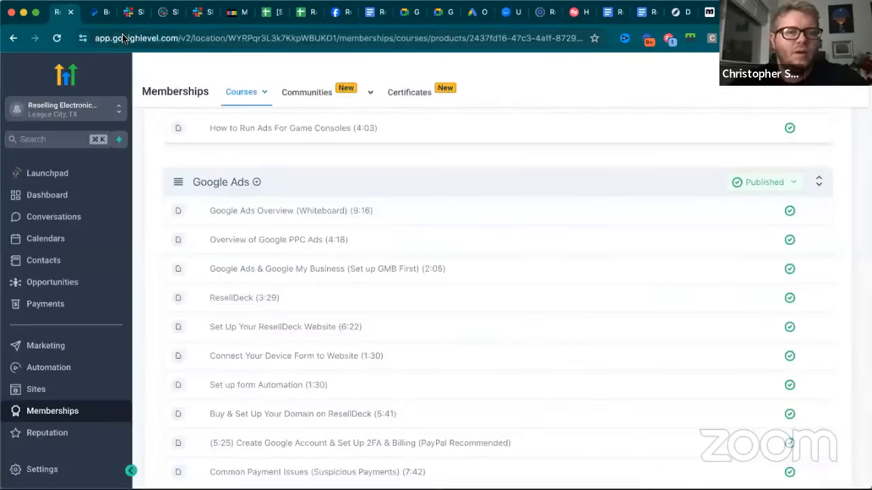
pyautogui.click(122, 37)
pyautogui.write('app.gohighlevel.com')
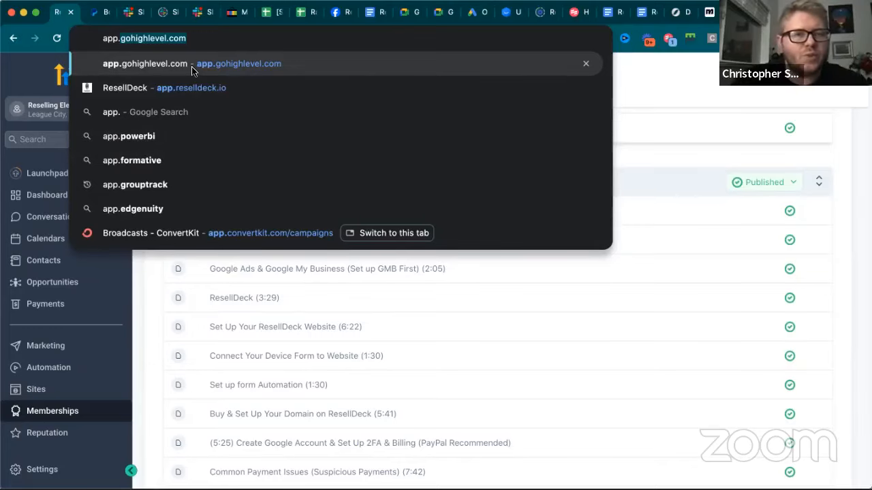
pyautogui.click(177, 88)
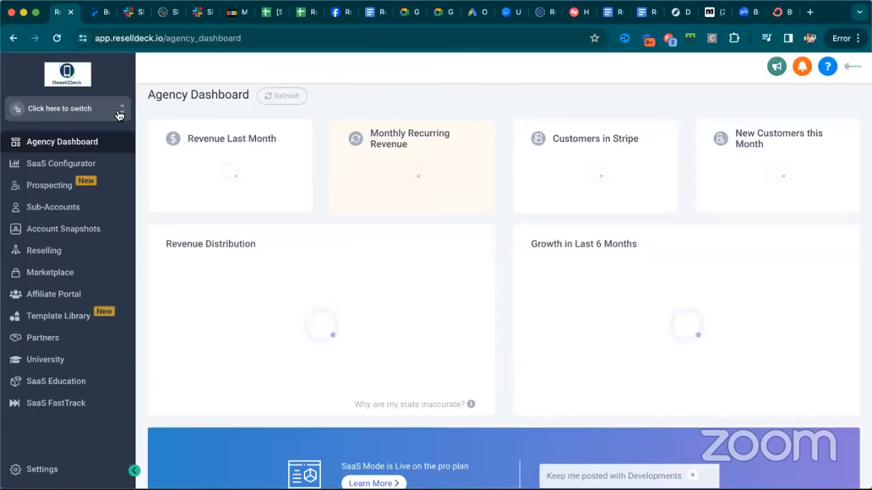
# Switch from the agency view to the "Bell Electronics - League city" sub-account.
pyautogui.click(118, 114)
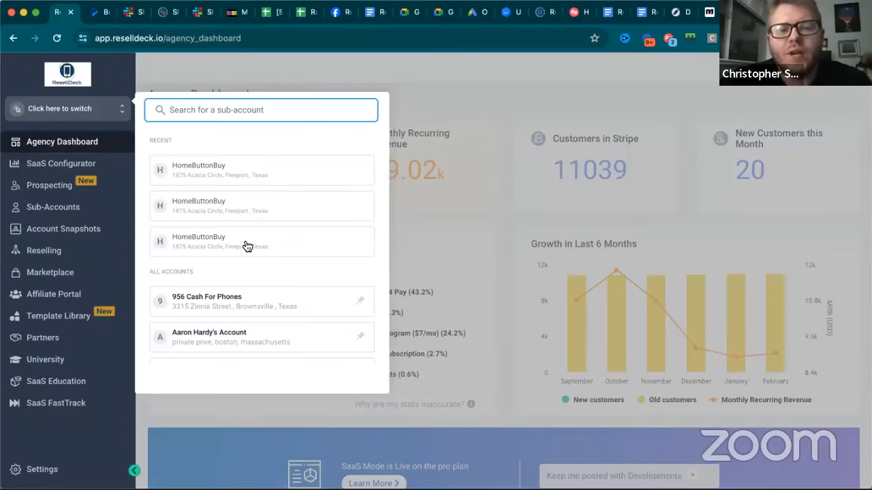
pyautogui.scroll(-10, 248, 246)
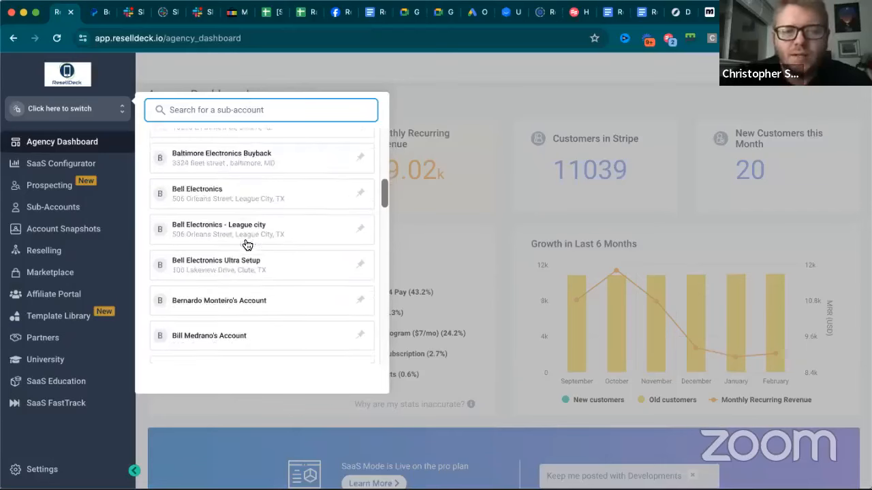
pyautogui.click(250, 232)
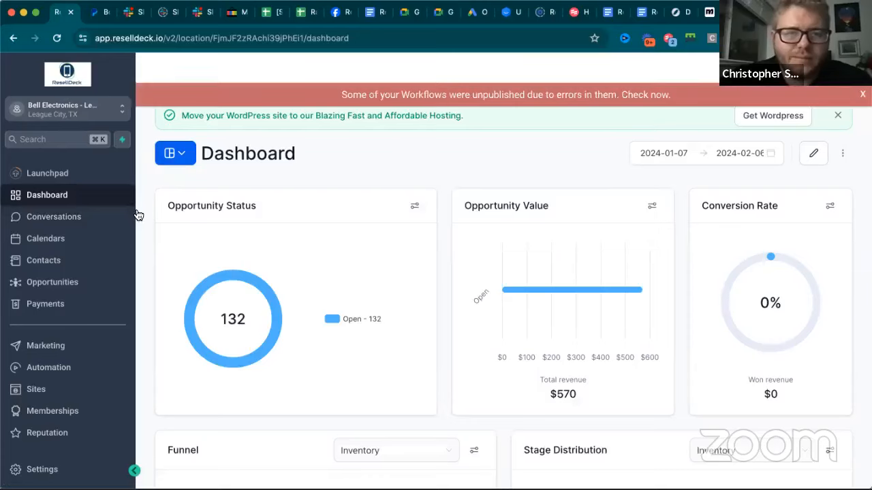
# Open the sub-account's Conversations, dismiss the workflow error banner and list all conversations.
pyautogui.click(107, 219)
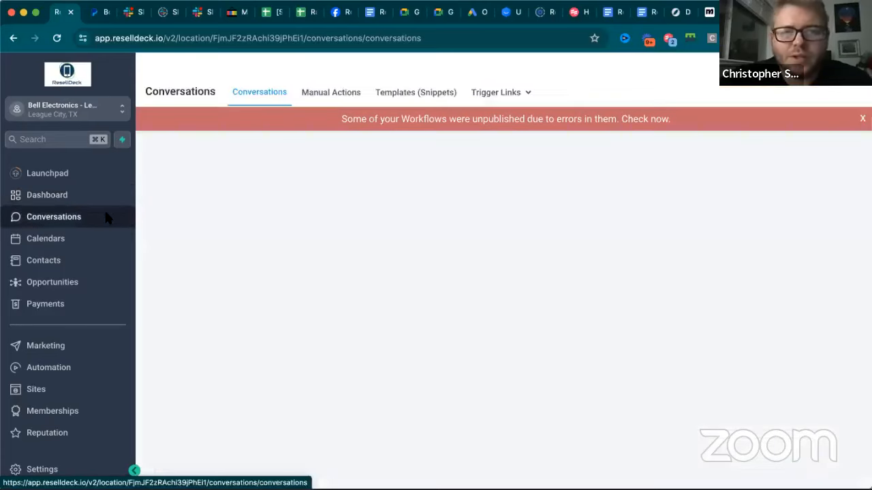
pyautogui.click(862, 118)
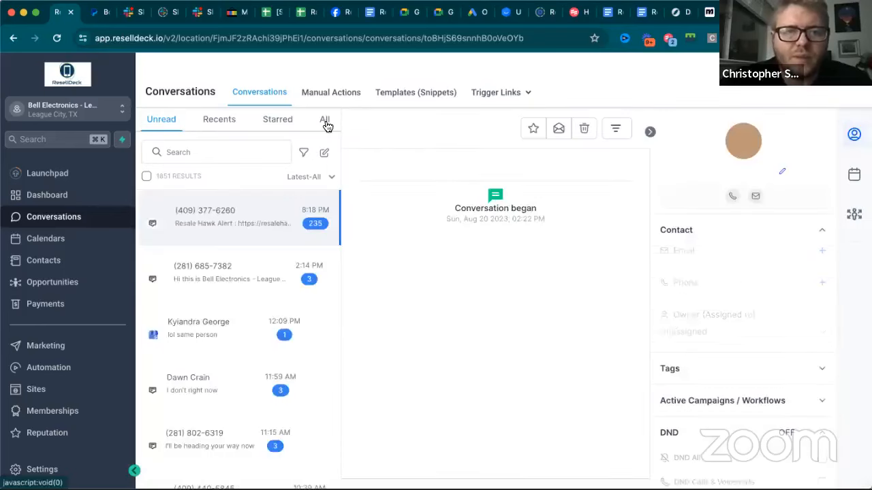
pyautogui.click(325, 121)
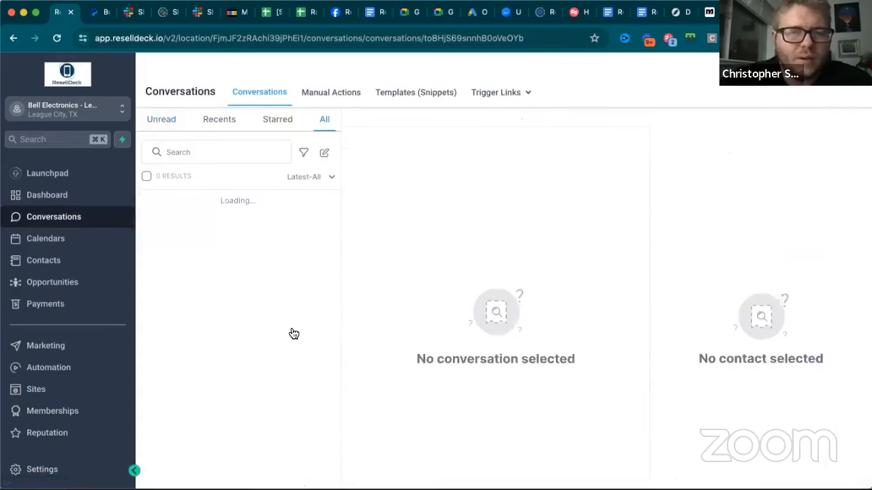
# Open the 12:07 PM email conversation and collapse its message composer to view the thread.
pyautogui.scroll(-3, 293, 333)
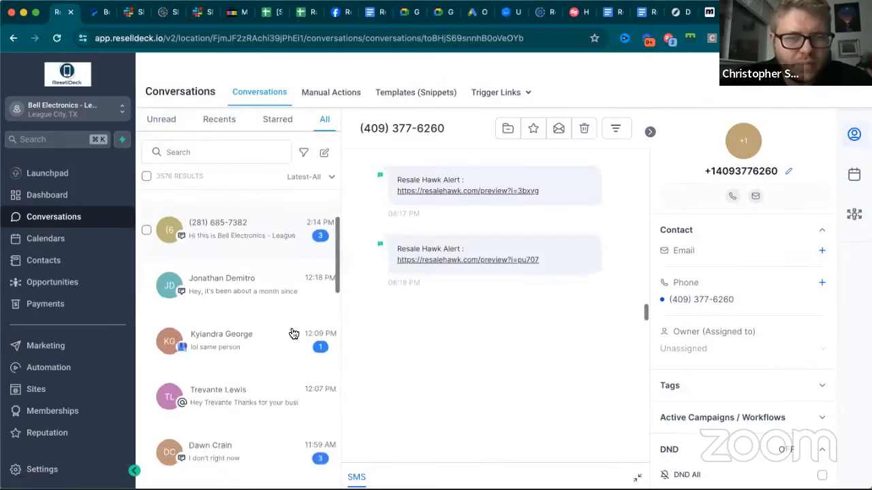
pyautogui.scroll(-5, 237, 340)
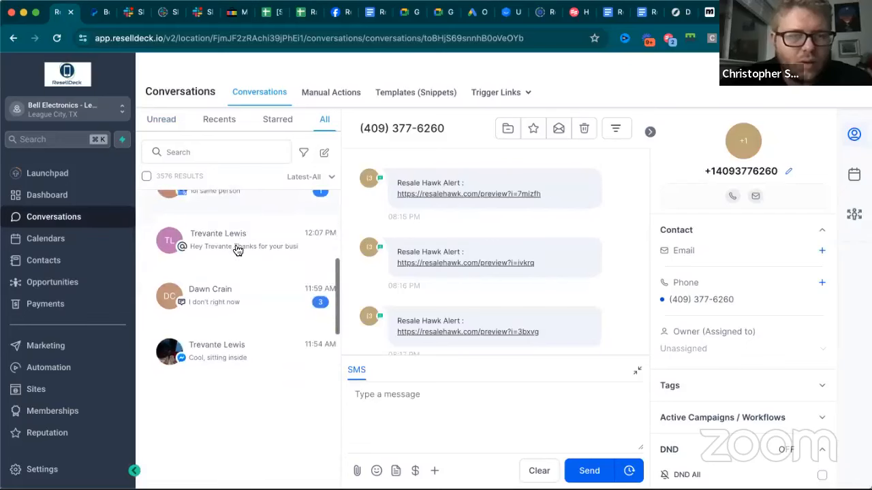
pyautogui.click(237, 250)
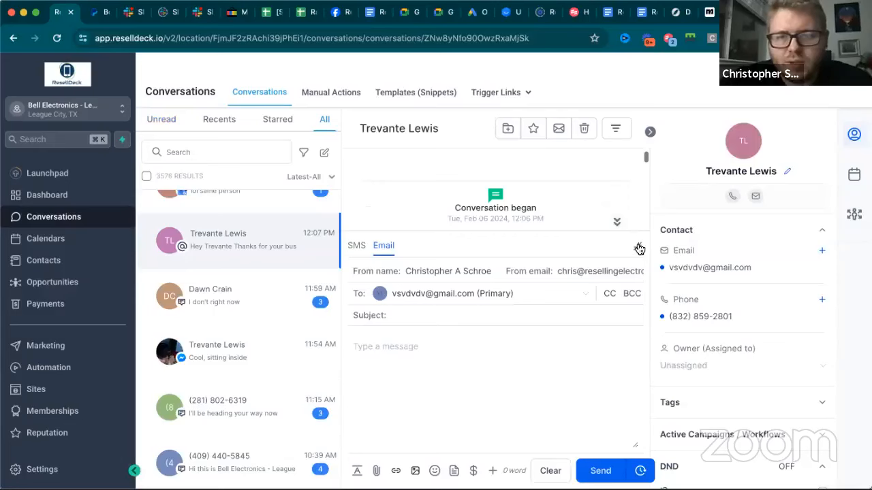
pyautogui.click(637, 250)
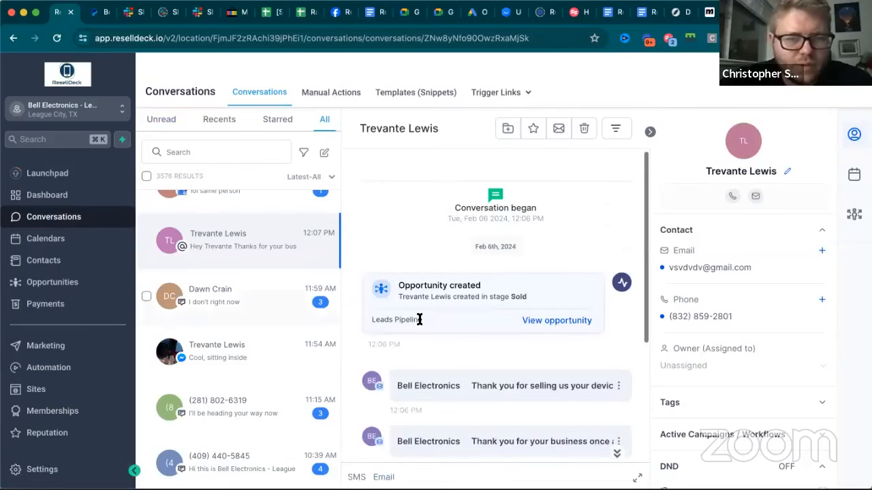
# Open the 11:54 AM Facebook Messenger conversation, load its older messages and find the seller's S24 Ultra price enquiry.
pyautogui.click(246, 351)
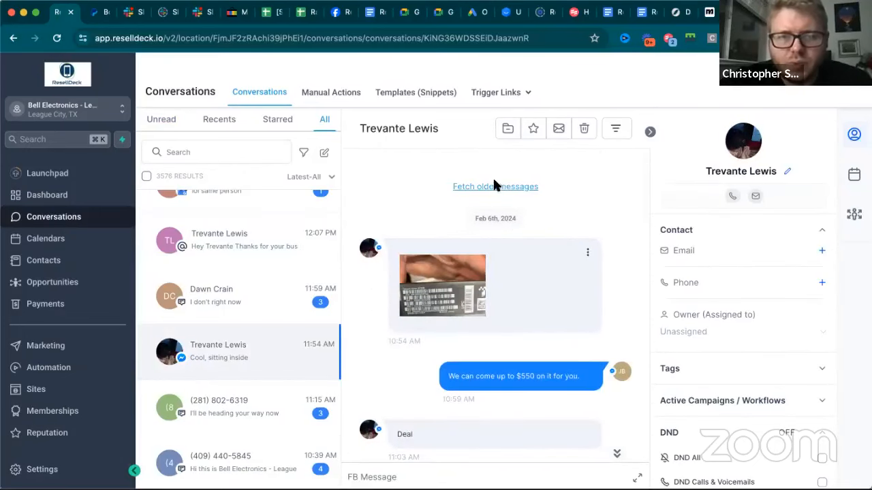
pyautogui.click(496, 185)
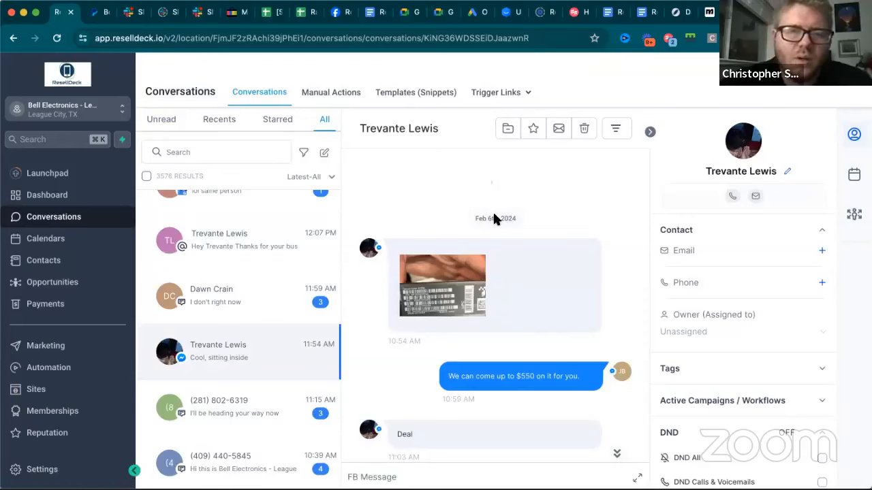
pyautogui.scroll(-5, 494, 217)
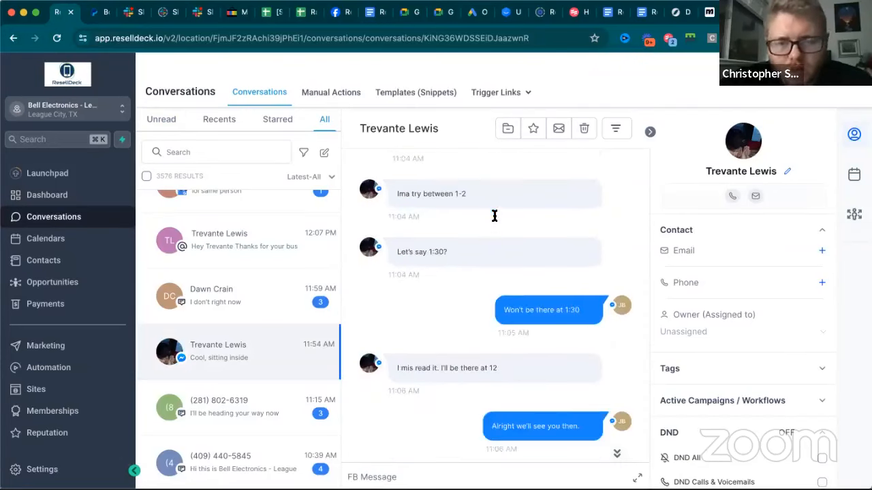
pyautogui.scroll(-5, 494, 216)
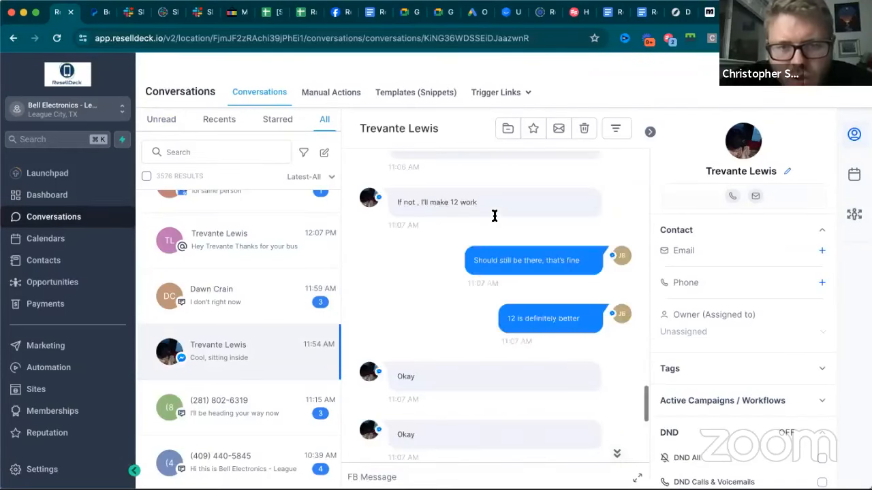
pyautogui.scroll(3, 494, 216)
pyautogui.scroll(5, 494, 218)
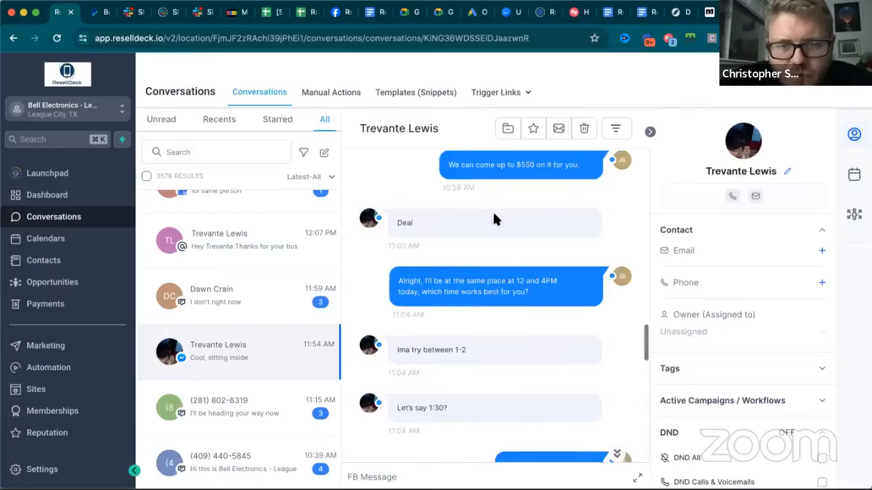
pyautogui.scroll(5, 494, 219)
pyautogui.scroll(5, 495, 218)
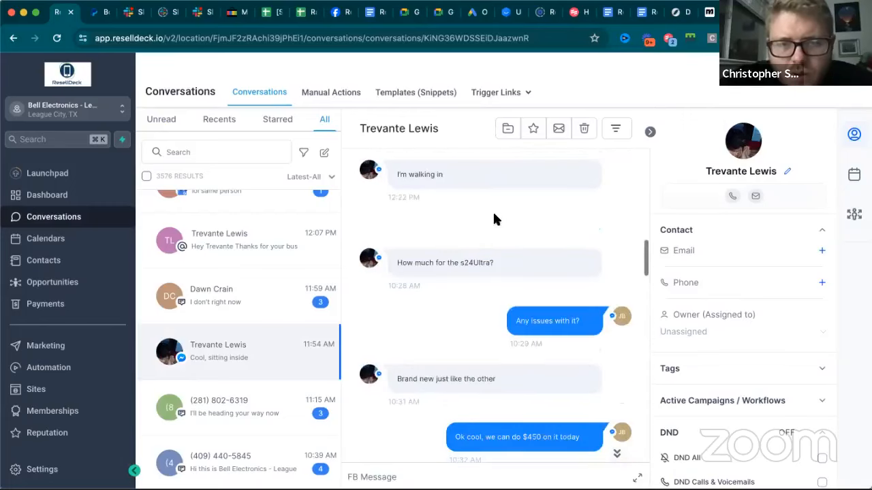
pyautogui.scroll(3, 495, 219)
pyautogui.scroll(-5, 494, 219)
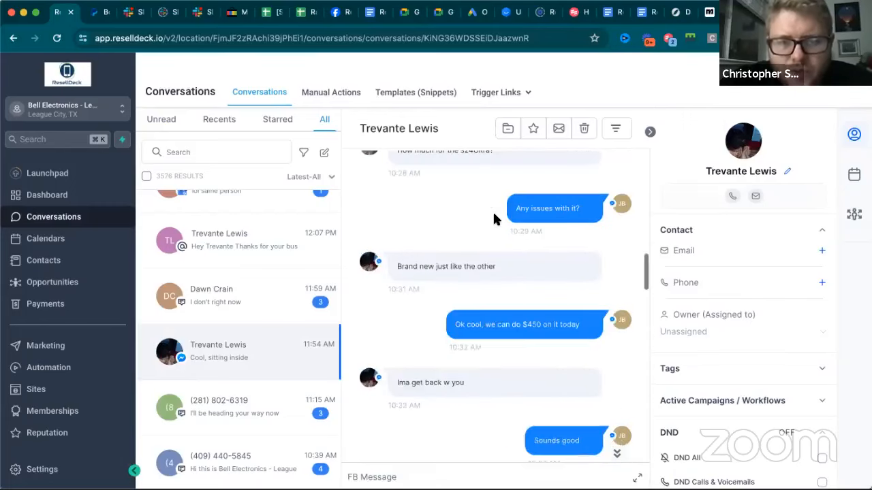
# Read through the S24 Ultra negotiation from the condition question to the raised offer, highlighting the "How many GBs does it have?" message.
pyautogui.scroll(1, 494, 215)
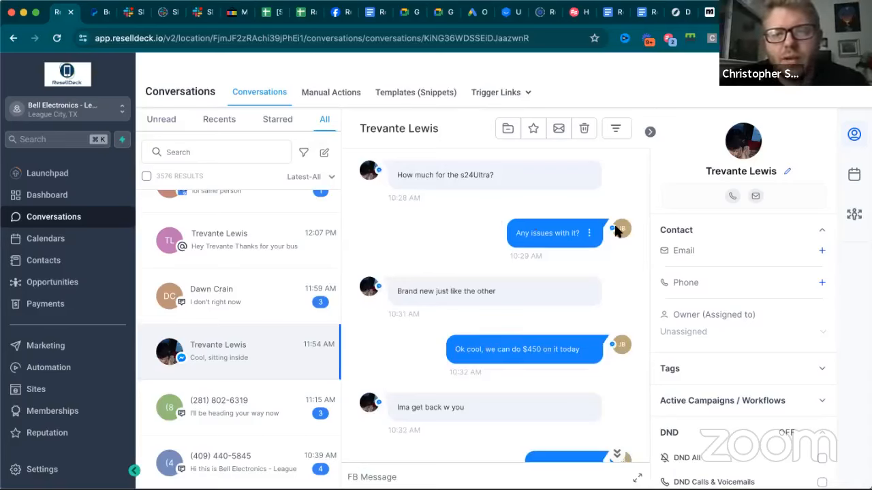
pyautogui.scroll(-2, 560, 236)
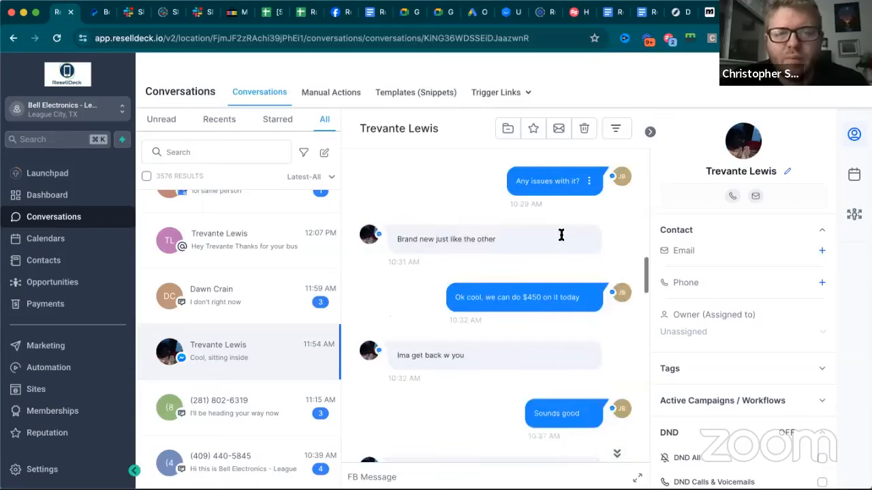
pyautogui.scroll(-2, 450, 231)
pyautogui.scroll(-2, 520, 190)
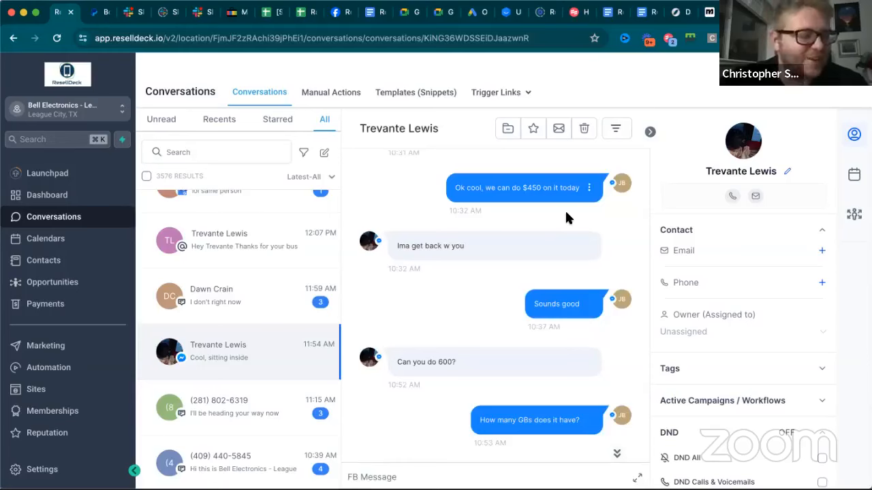
pyautogui.scroll(-1, 479, 204)
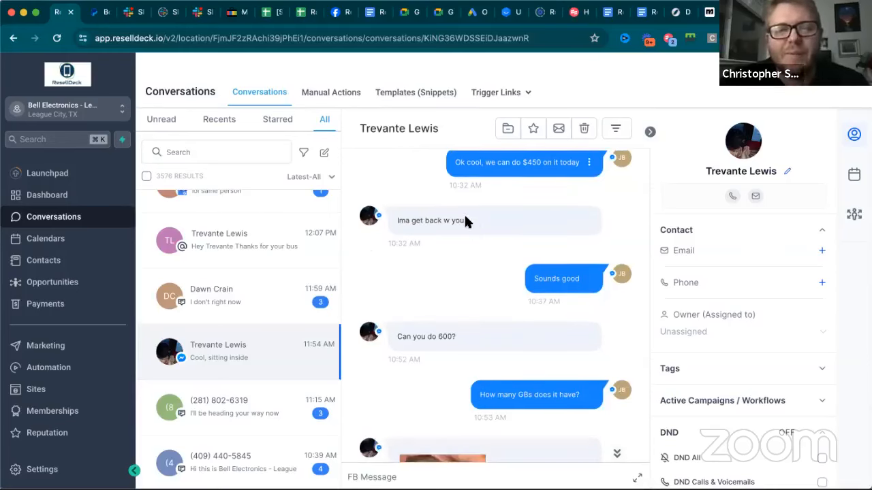
pyautogui.scroll(-3, 549, 283)
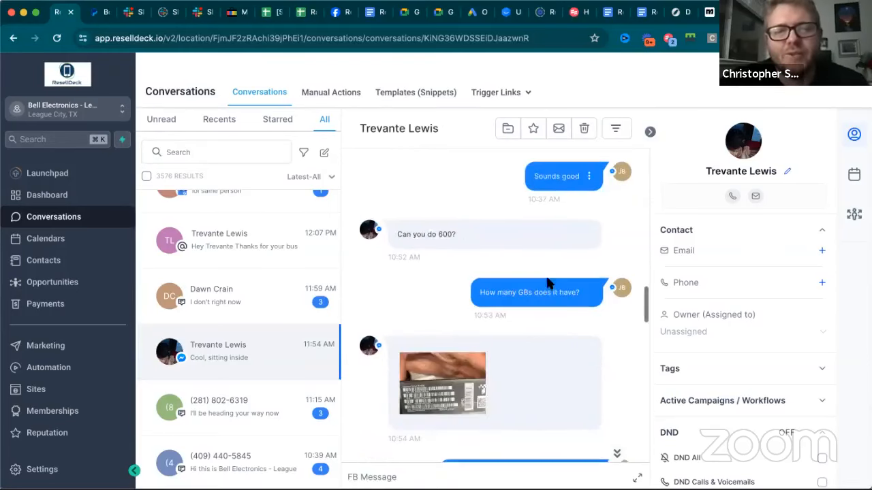
pyautogui.scroll(-1, 481, 254)
pyautogui.scroll(-1, 479, 238)
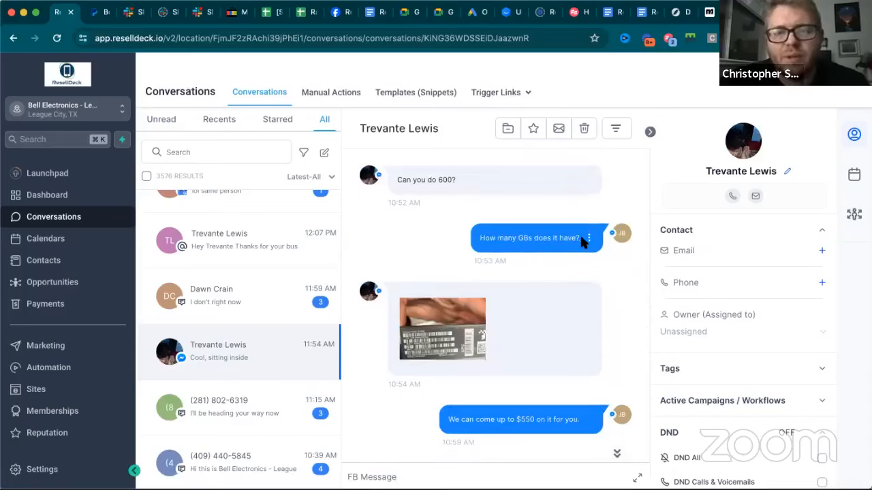
pyautogui.moveTo(580, 238); pyautogui.dragTo(484, 236)
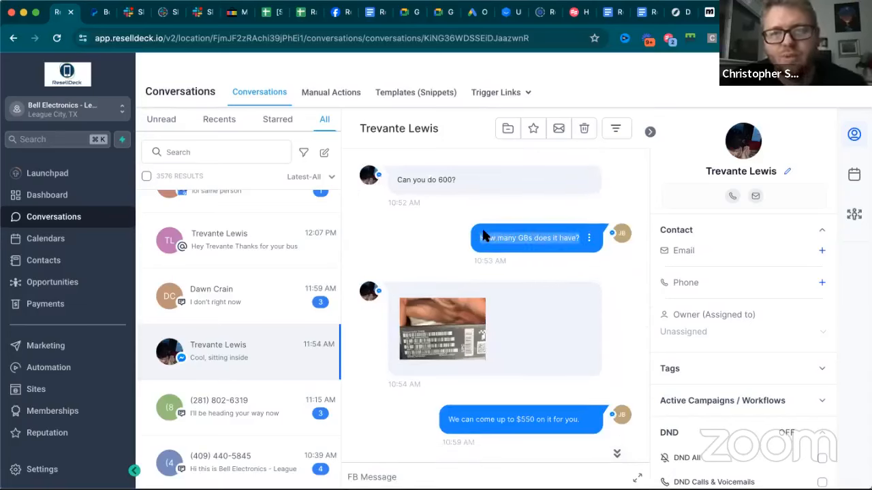
pyautogui.click(518, 258)
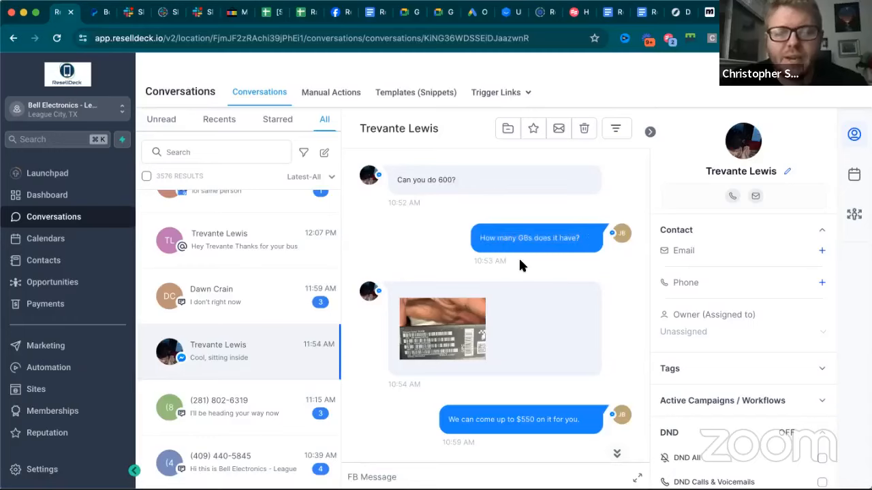
pyautogui.scroll(-1, 530, 281)
pyautogui.scroll(-2, 530, 280)
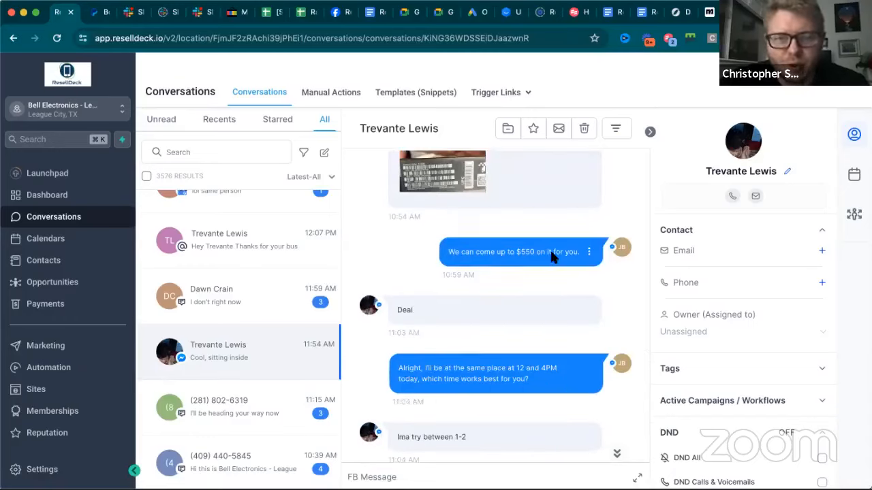
# Go back to the $450 offer in the chat and review the negotiation through to the meeting-time arrangement.
pyautogui.scroll(3, 532, 267)
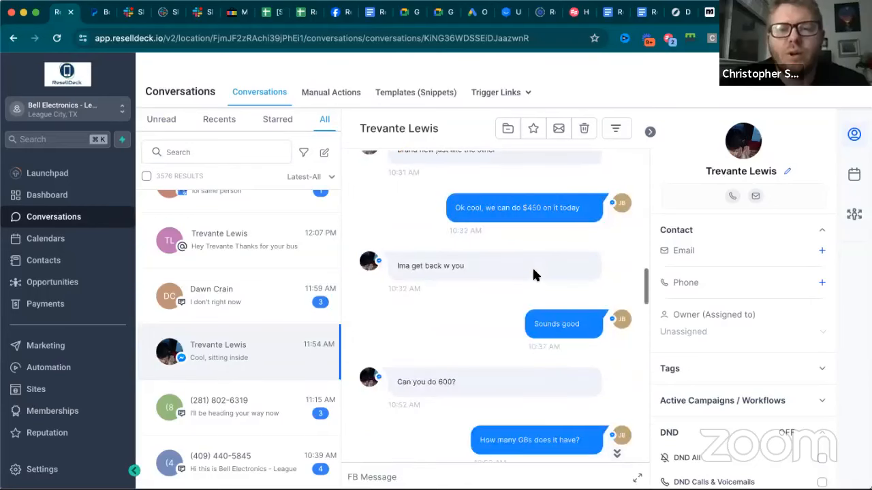
pyautogui.scroll(2, 533, 273)
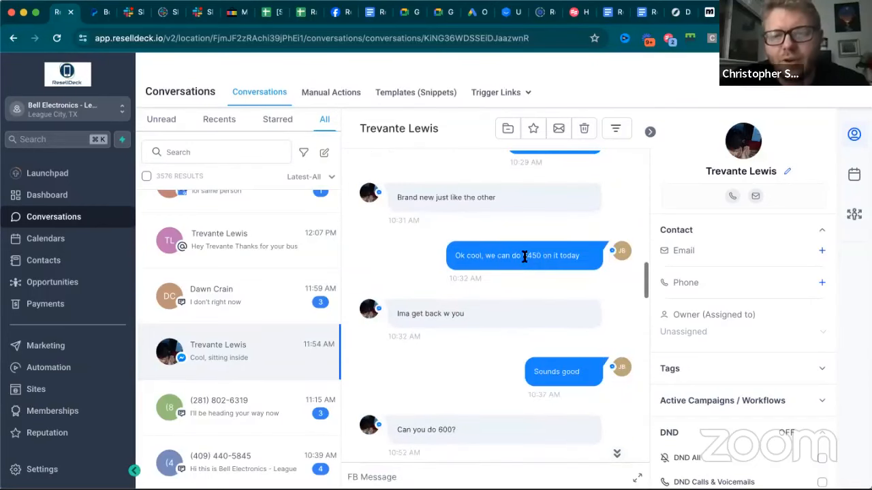
pyautogui.moveTo(525, 256); pyautogui.dragTo(525, 257)
pyautogui.click(522, 256)
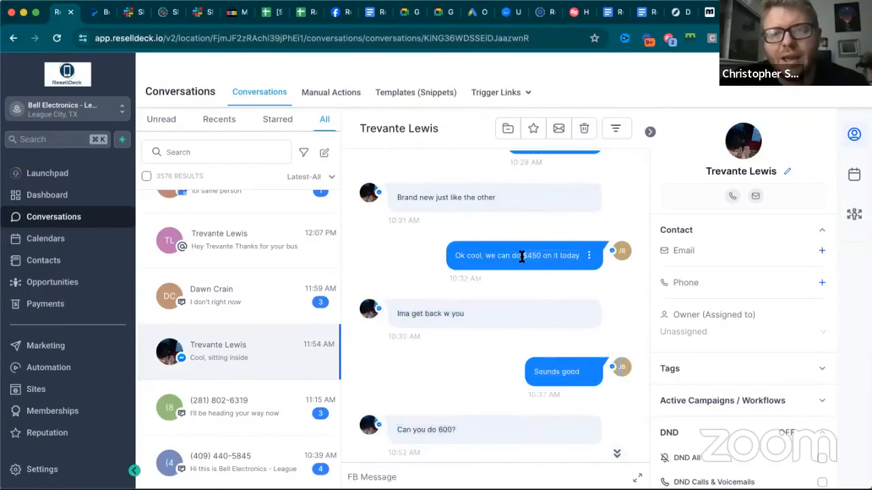
pyautogui.scroll(-3, 522, 256)
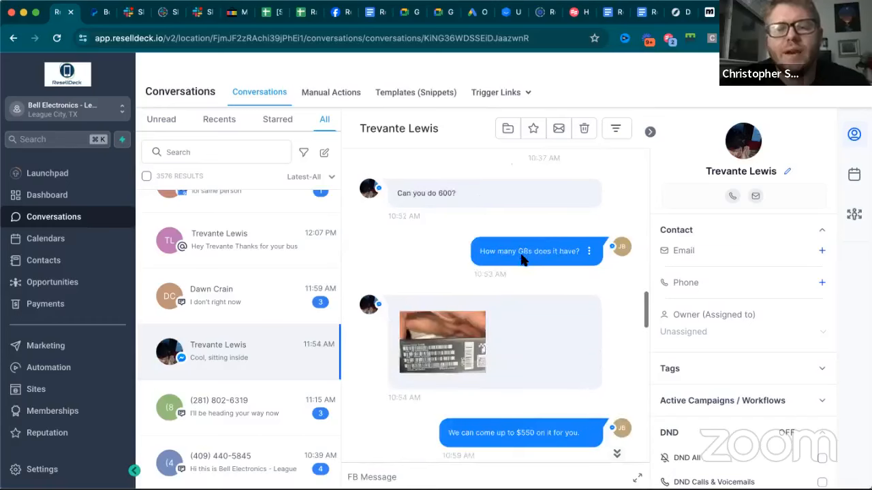
pyautogui.scroll(-1, 522, 259)
pyautogui.scroll(-2, 538, 293)
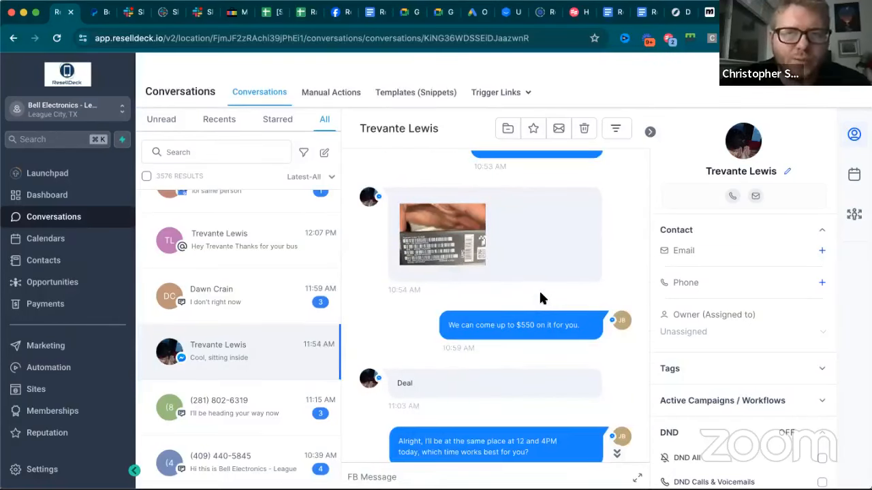
pyautogui.scroll(-3, 539, 295)
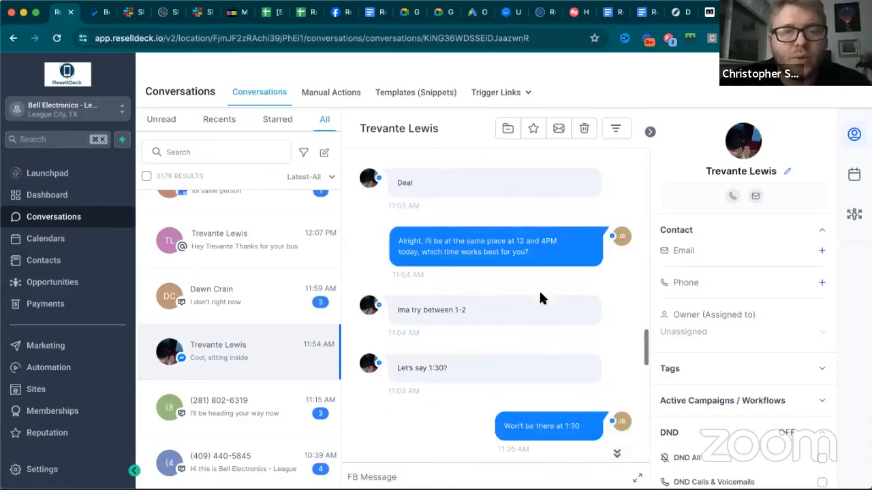
# Return to the $550 offer in the chat and review how the 12 and 4PM meeting times were proposed and answered.
pyautogui.scroll(2, 539, 298)
pyautogui.scroll(1, 540, 297)
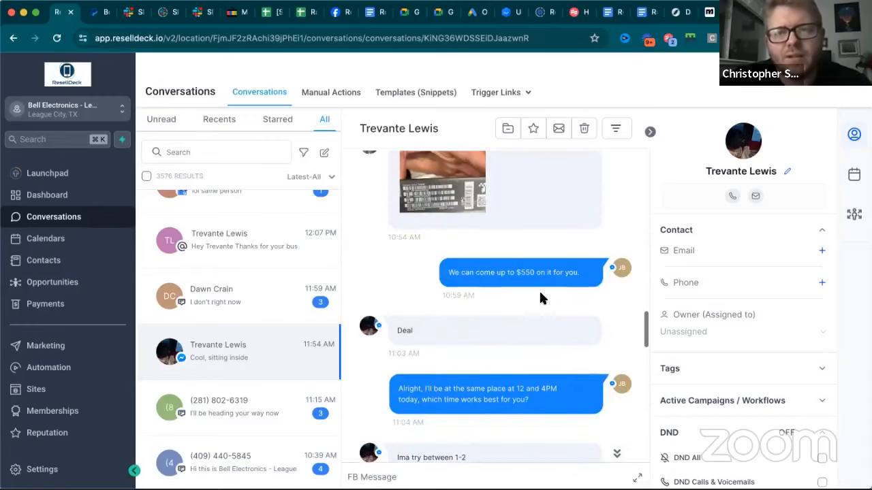
pyautogui.scroll(-2, 540, 298)
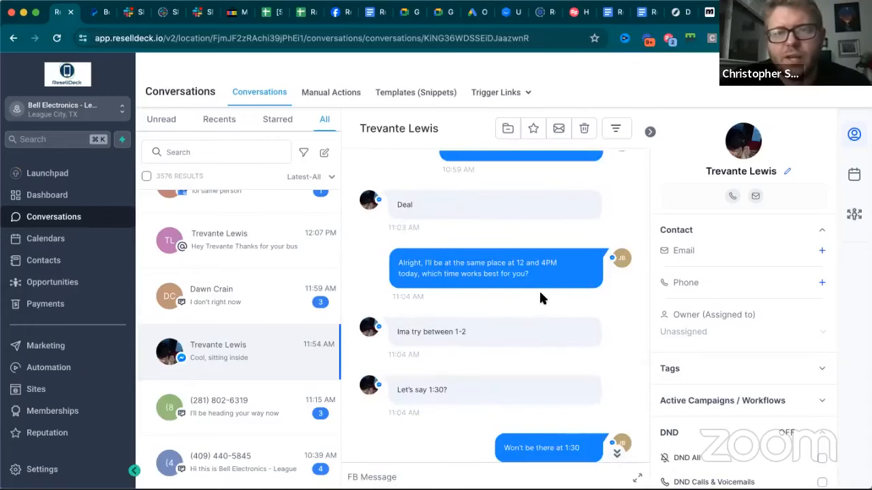
pyautogui.scroll(1, 538, 298)
pyautogui.scroll(-1, 540, 298)
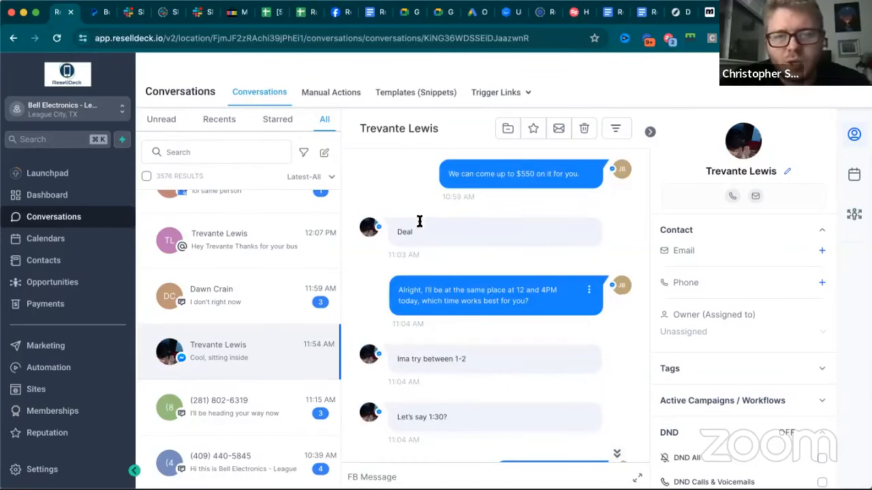
pyautogui.scroll(-1, 418, 220)
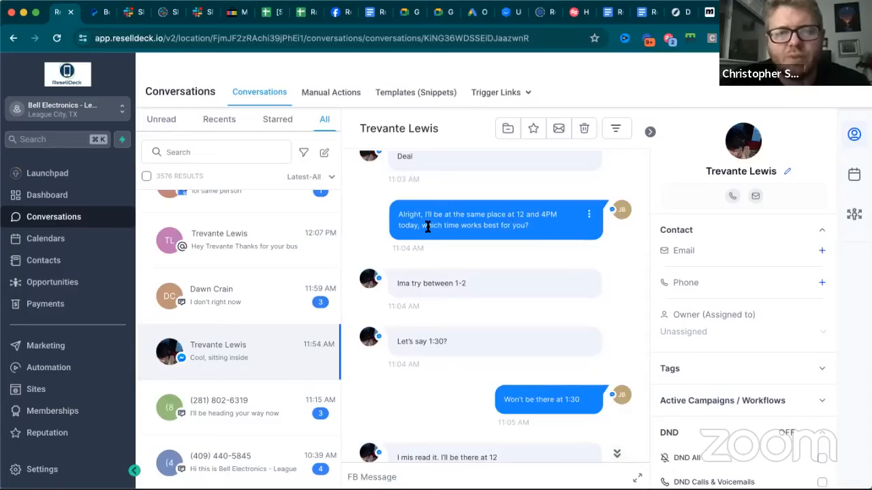
pyautogui.scroll(-1, 477, 223)
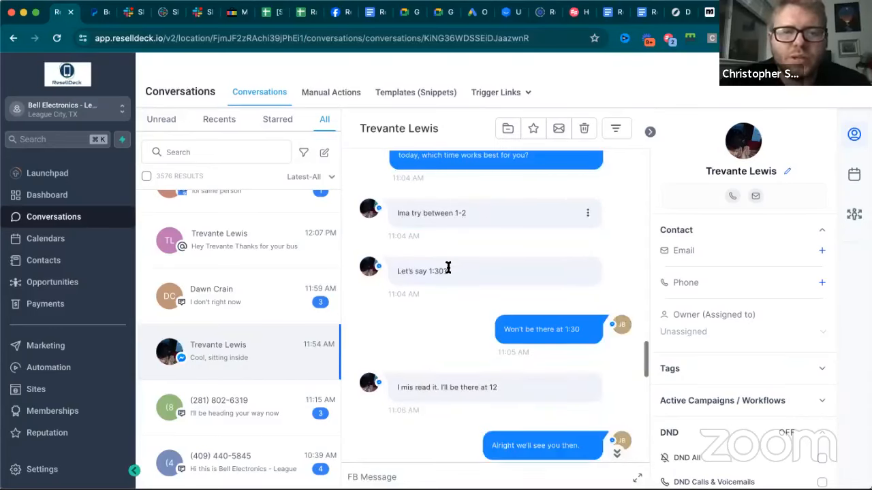
pyautogui.scroll(-1, 562, 214)
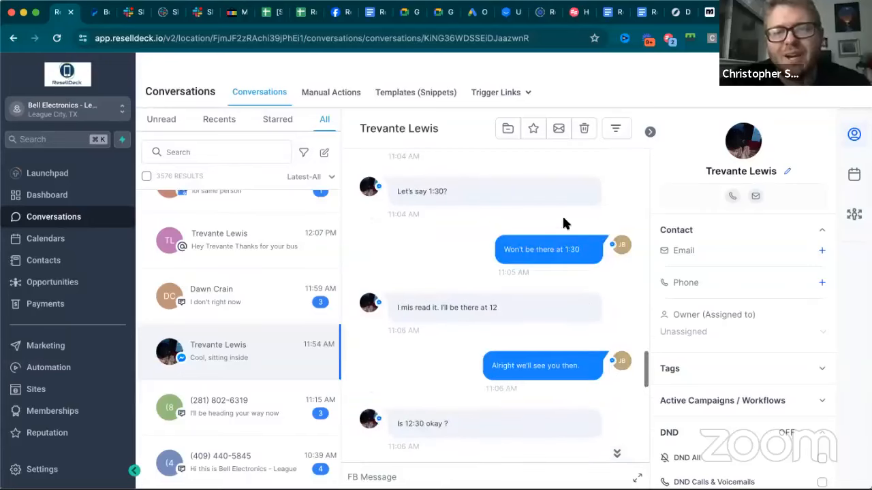
# Read the chat onward from the "Won't be there at 1:30" reply through the meeting-time confirmation to the payment method discussion.
pyautogui.scroll(-1, 567, 210)
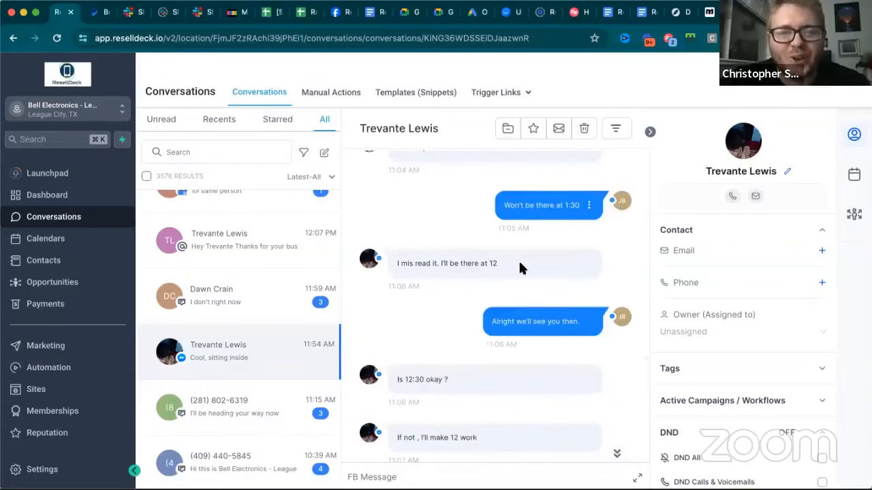
pyautogui.scroll(-1, 511, 276)
pyautogui.scroll(-1, 500, 235)
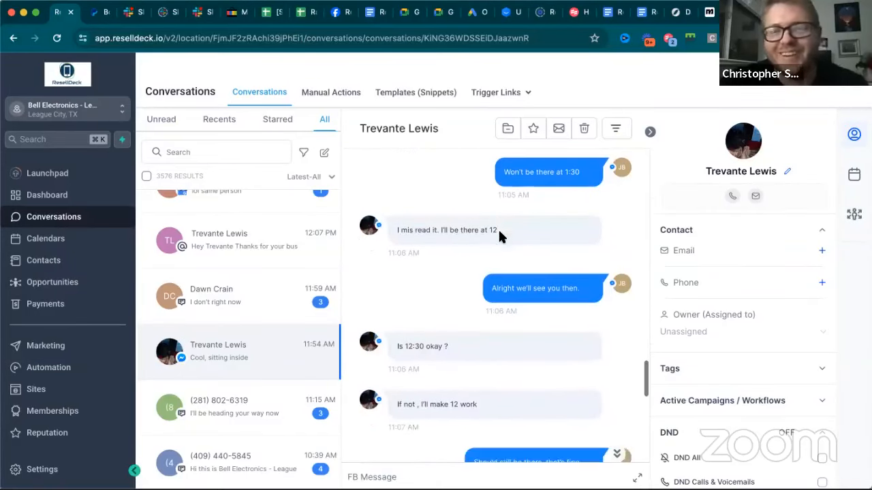
pyautogui.moveTo(500, 232)
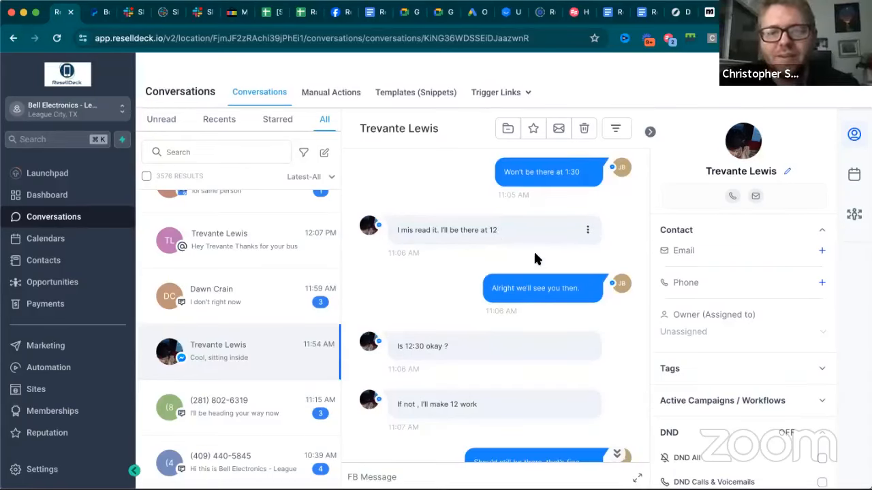
pyautogui.scroll(2, 534, 254)
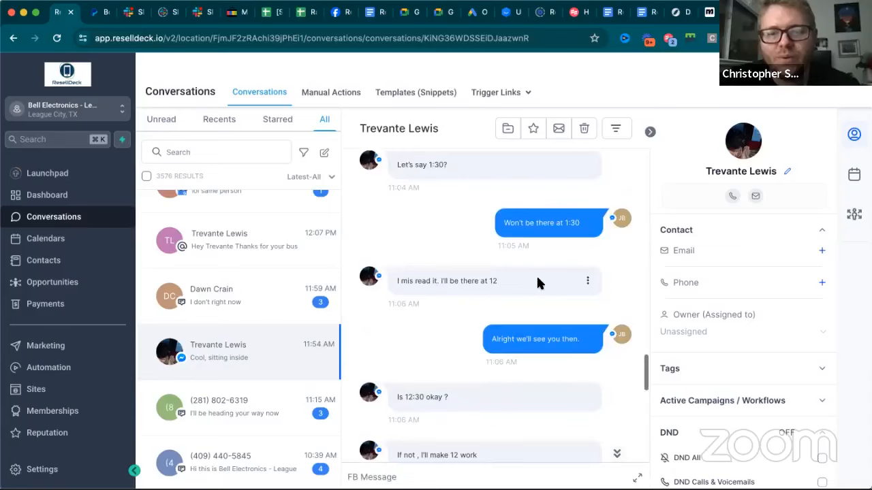
pyautogui.scroll(-4, 536, 283)
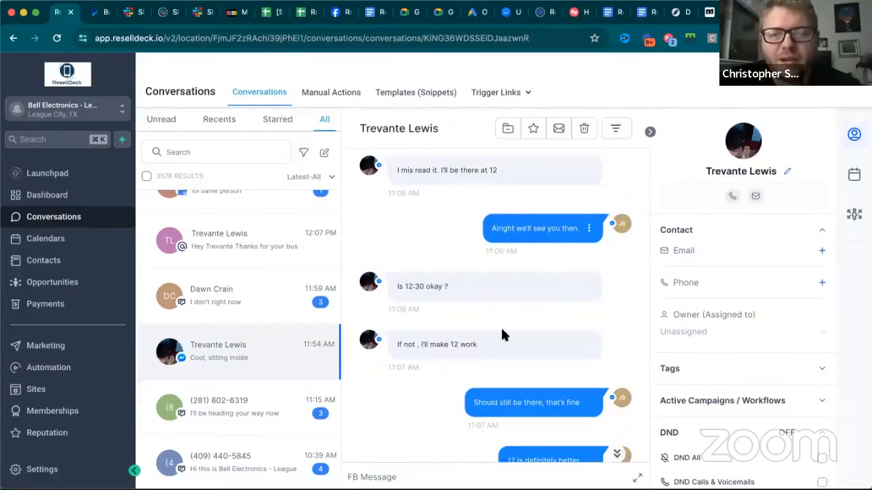
pyautogui.scroll(-3, 545, 252)
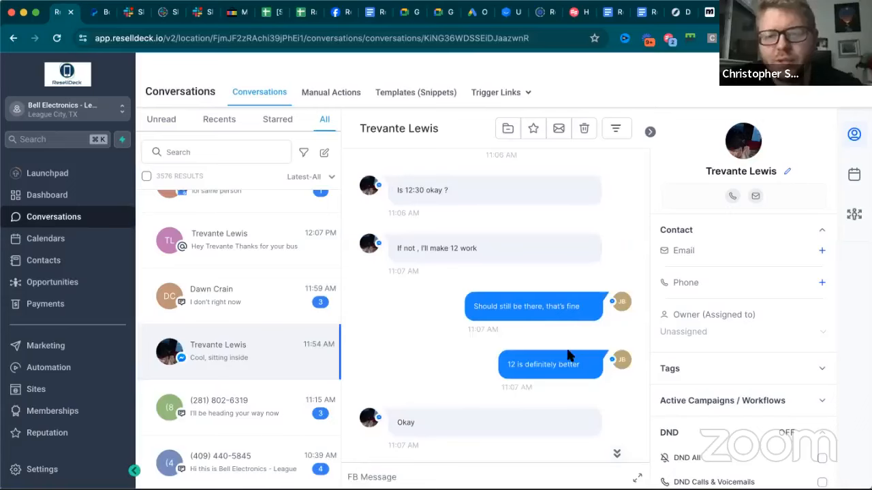
pyautogui.scroll(-3, 570, 356)
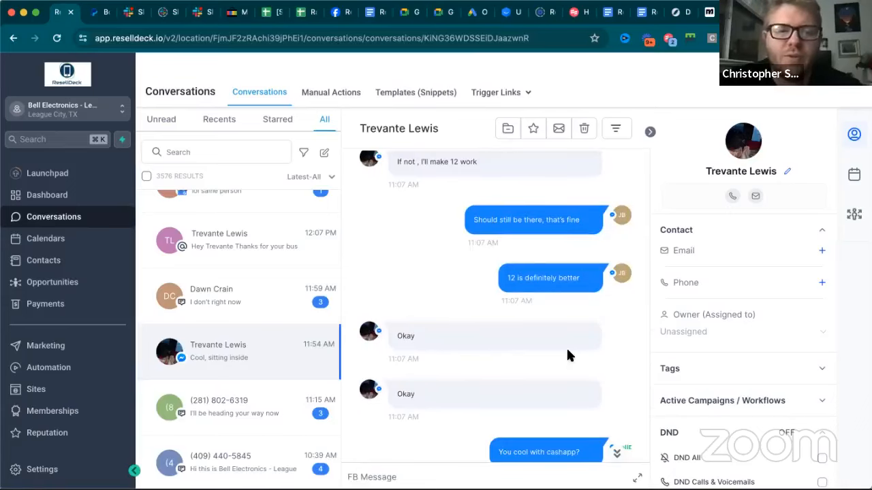
pyautogui.scroll(-5, 568, 355)
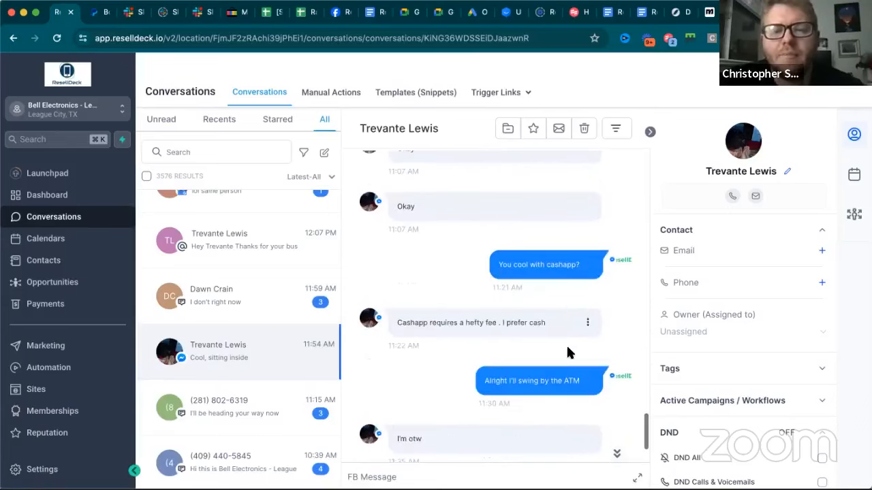